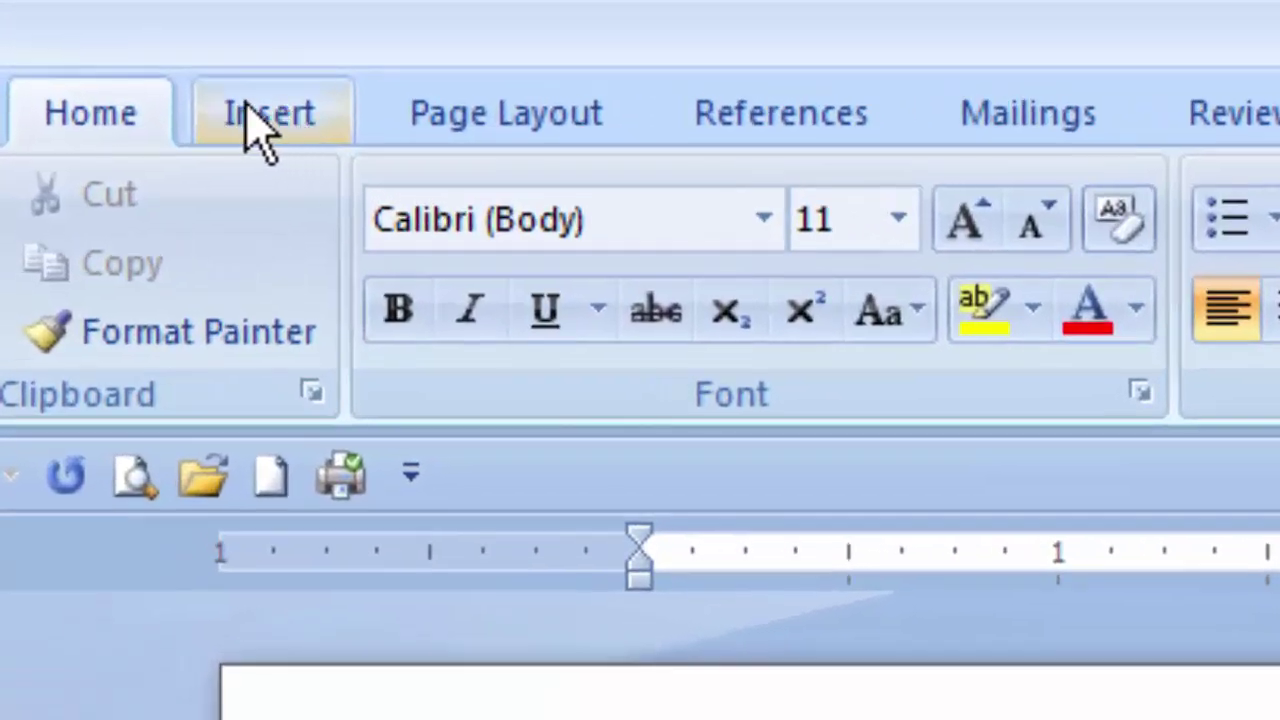
# Insert a blank 'Type equation here' placeholder and dismiss the equation options list
pyautogui.click(252, 120)
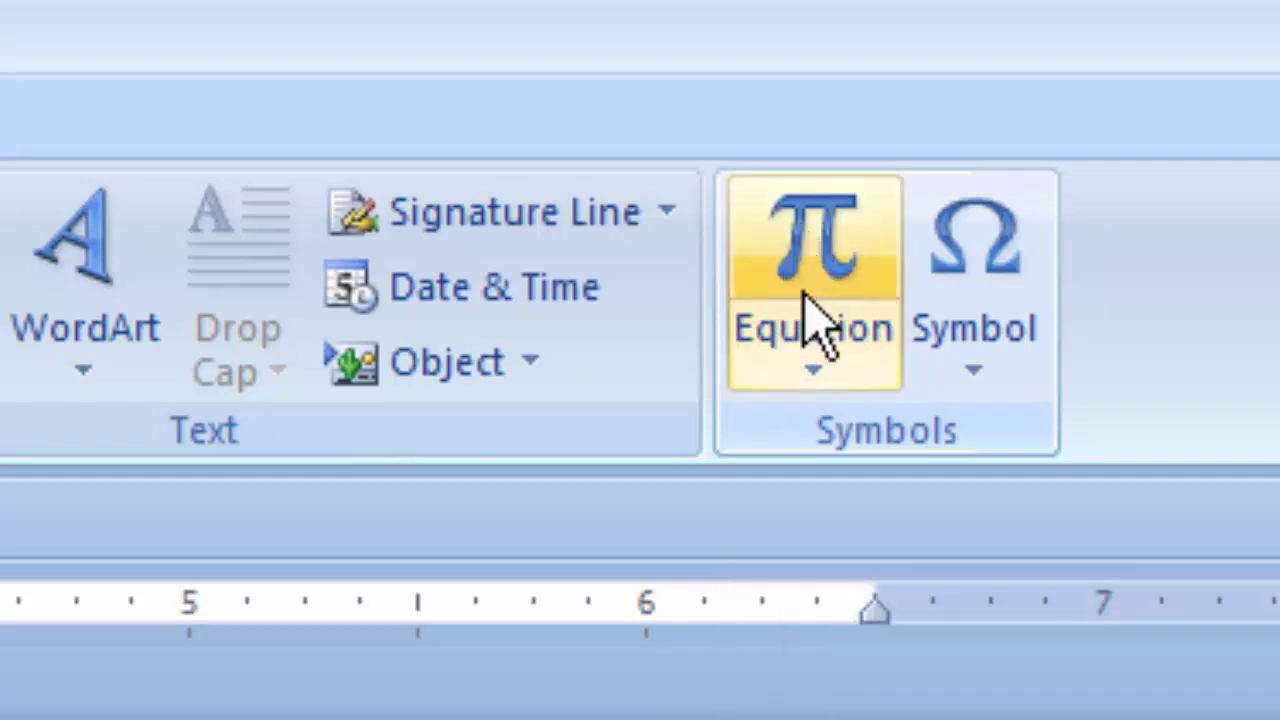
pyautogui.click(808, 246)
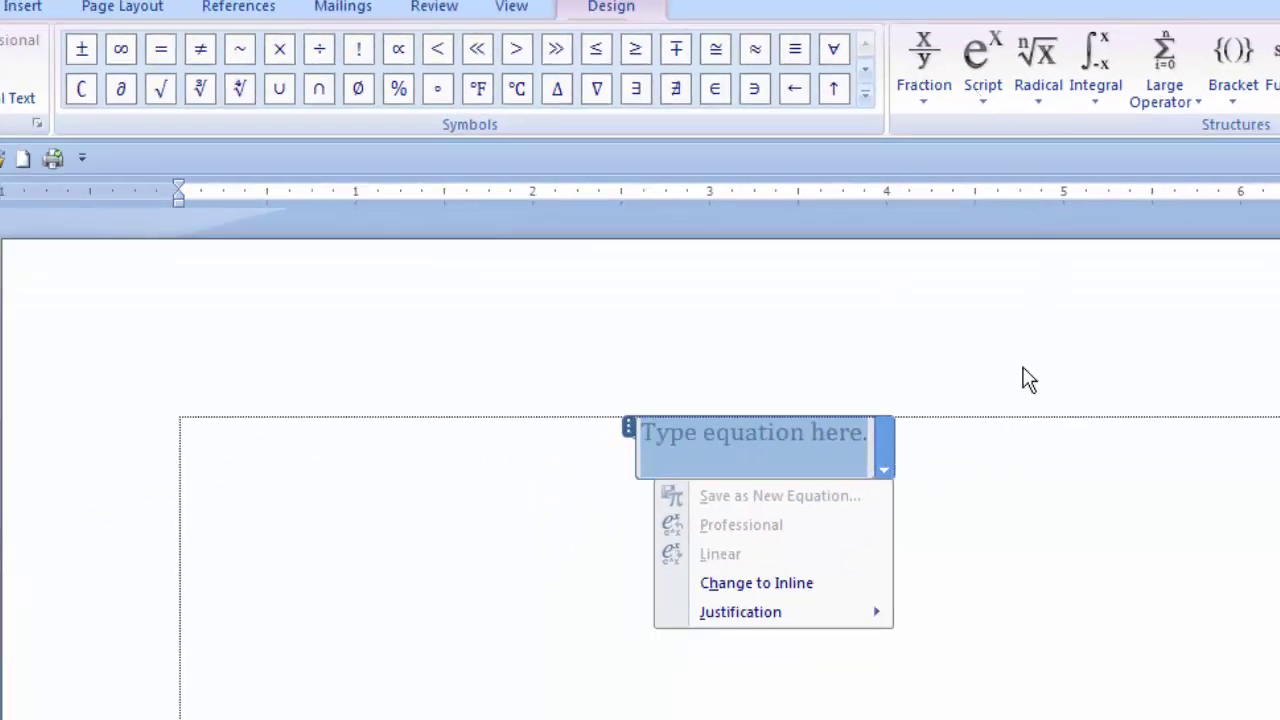
pyautogui.click(977, 591)
pyautogui.click(970, 538)
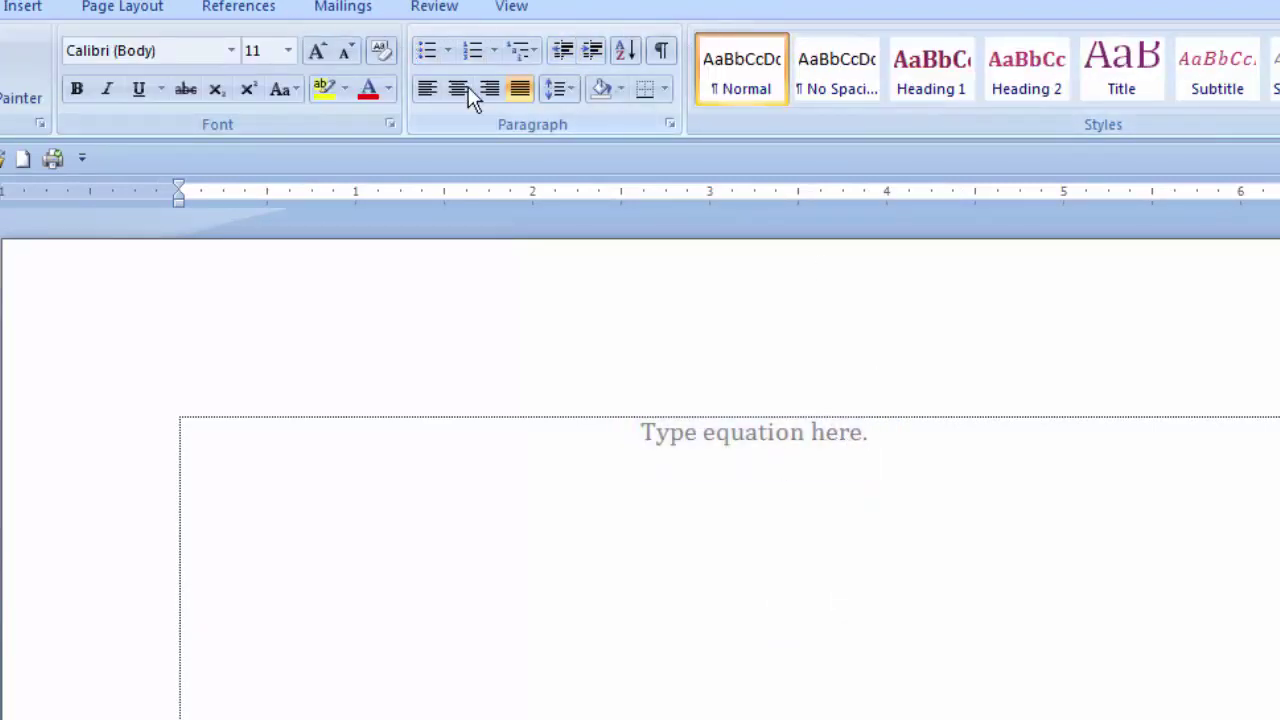
# Insert a stacked fraction with 7 in the numerator and 3 in the denominator, cursor after it
pyautogui.click(20, 8)
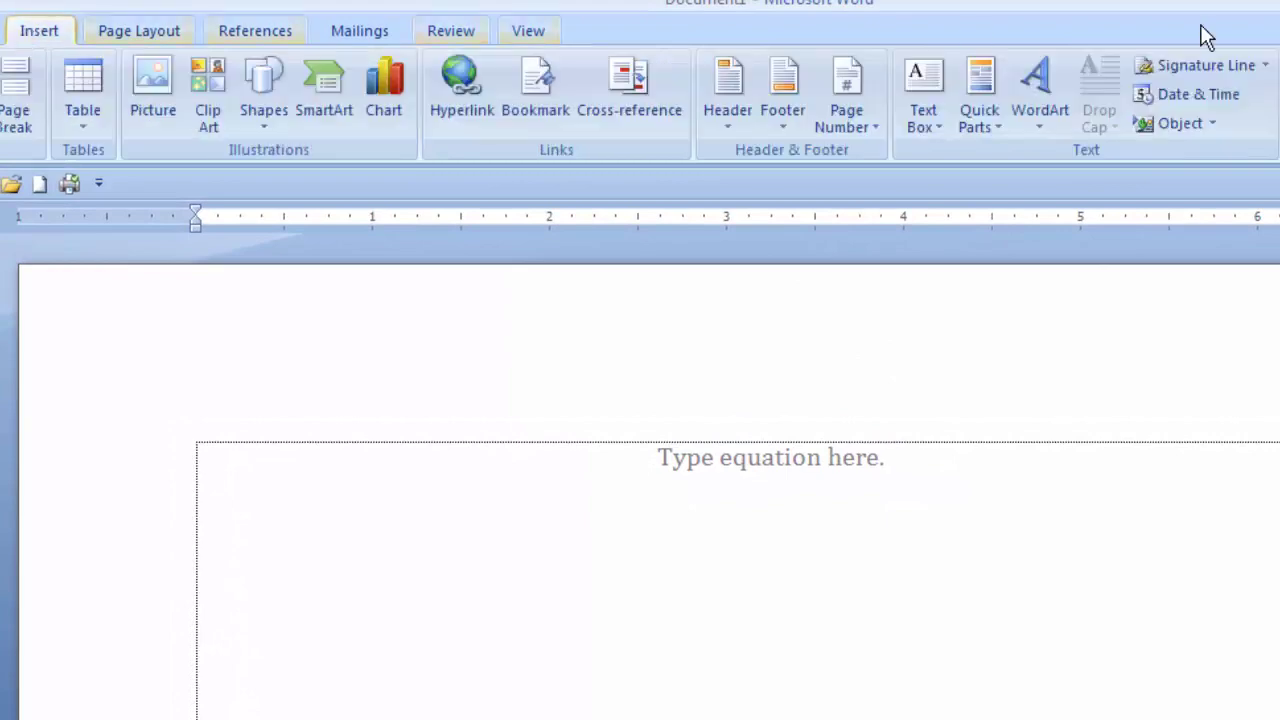
pyautogui.click(884, 458)
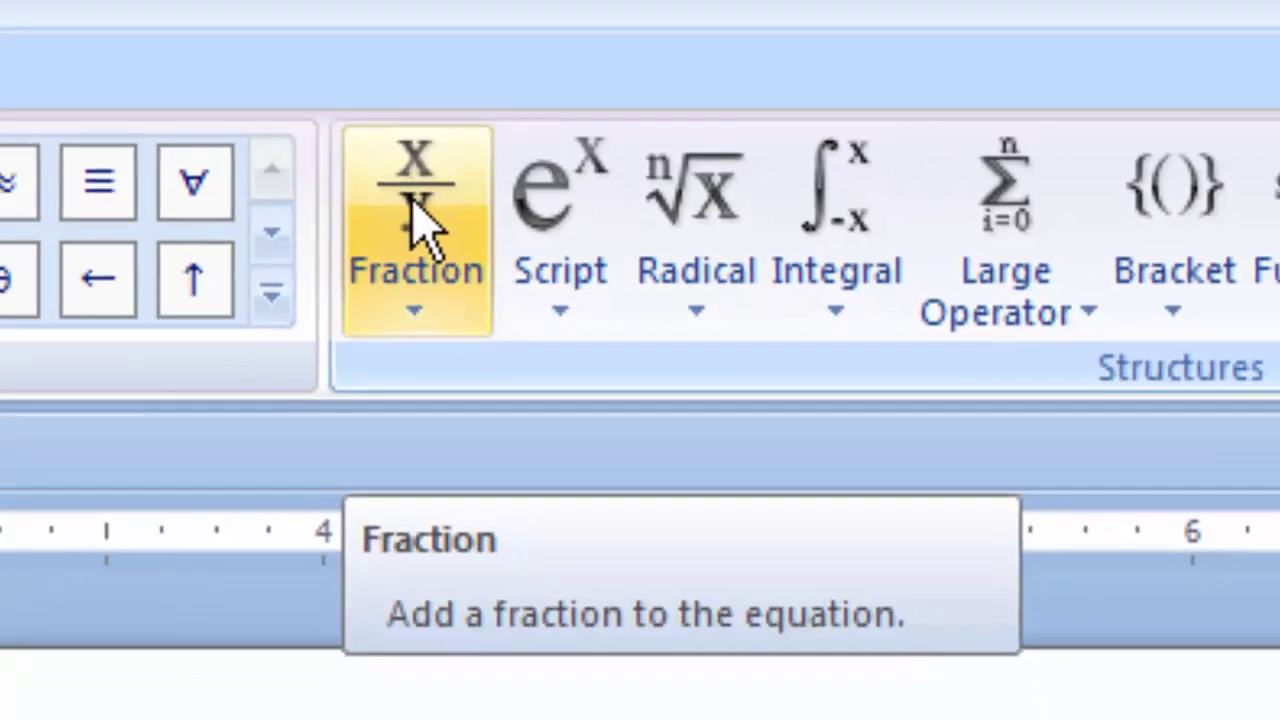
pyautogui.click(408, 225)
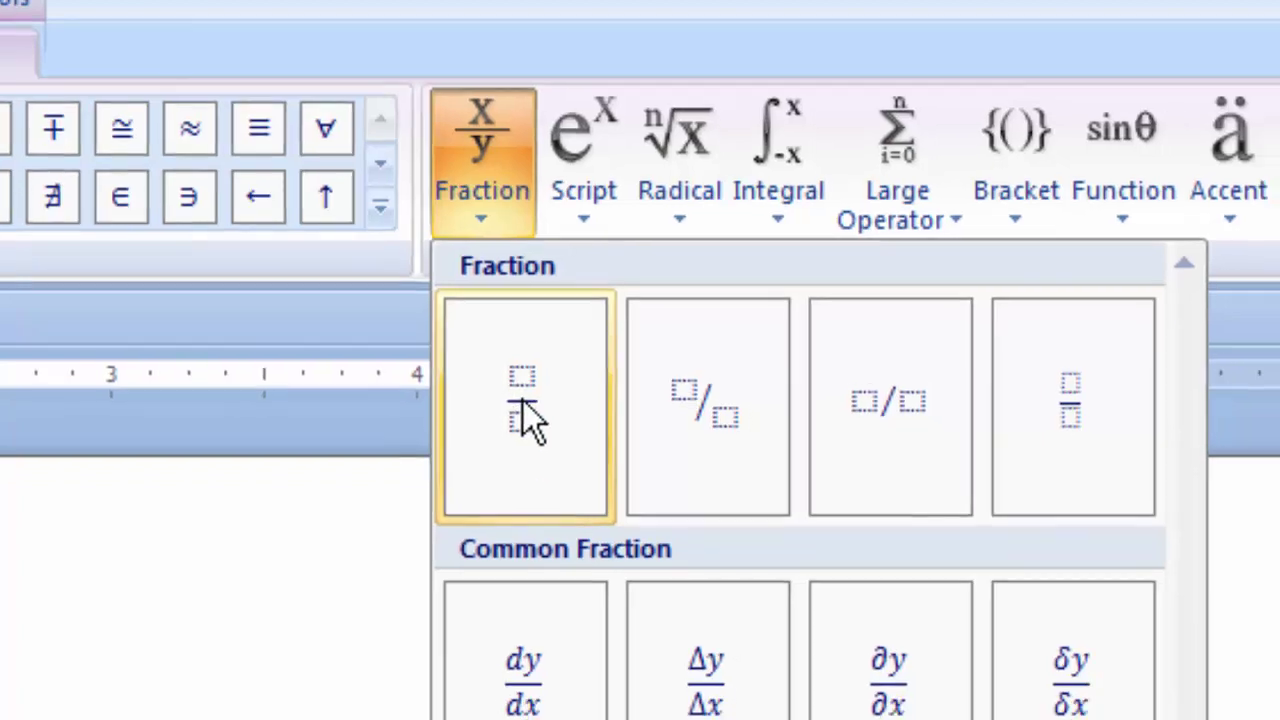
pyautogui.click(512, 425)
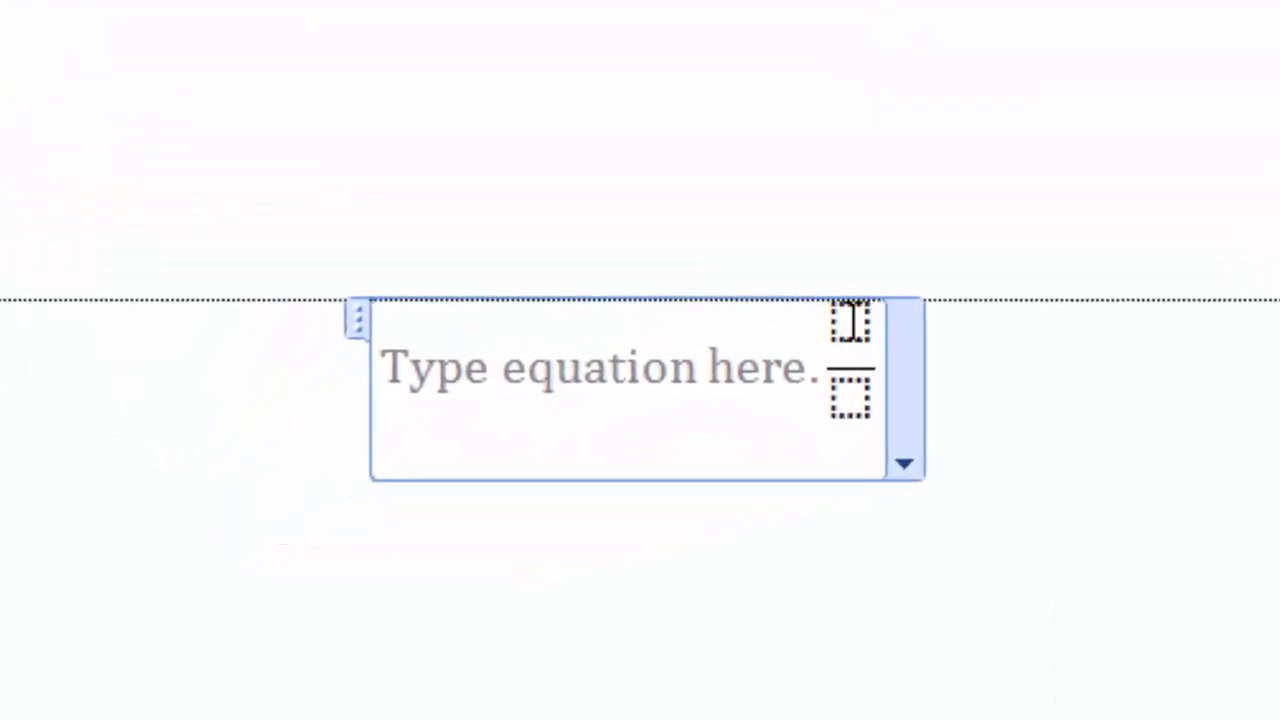
pyautogui.click(850, 320)
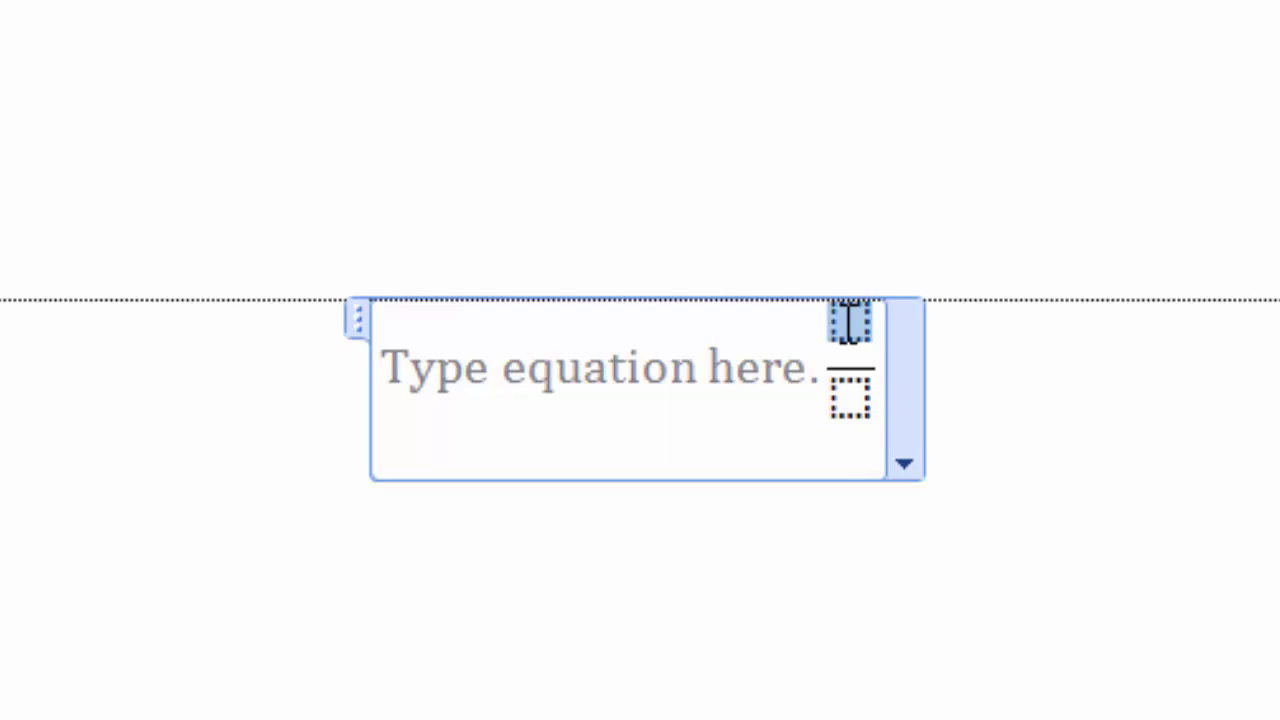
pyautogui.write('7')
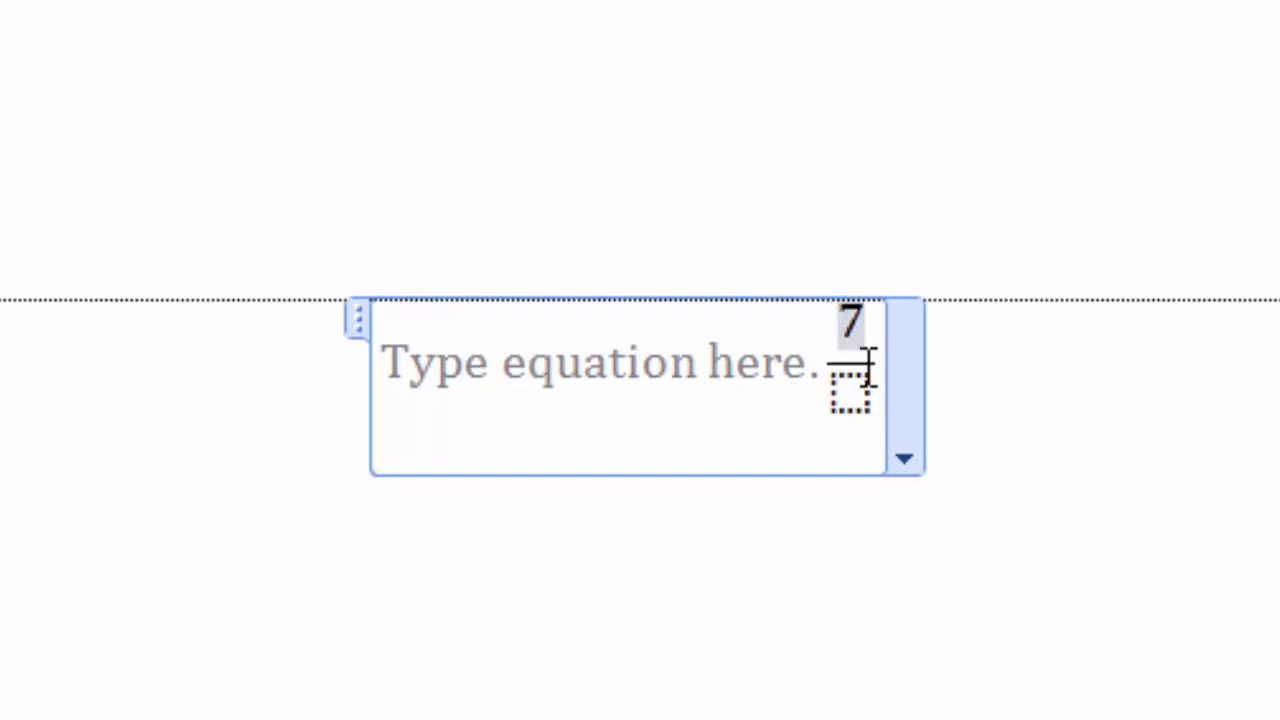
pyautogui.click(858, 392)
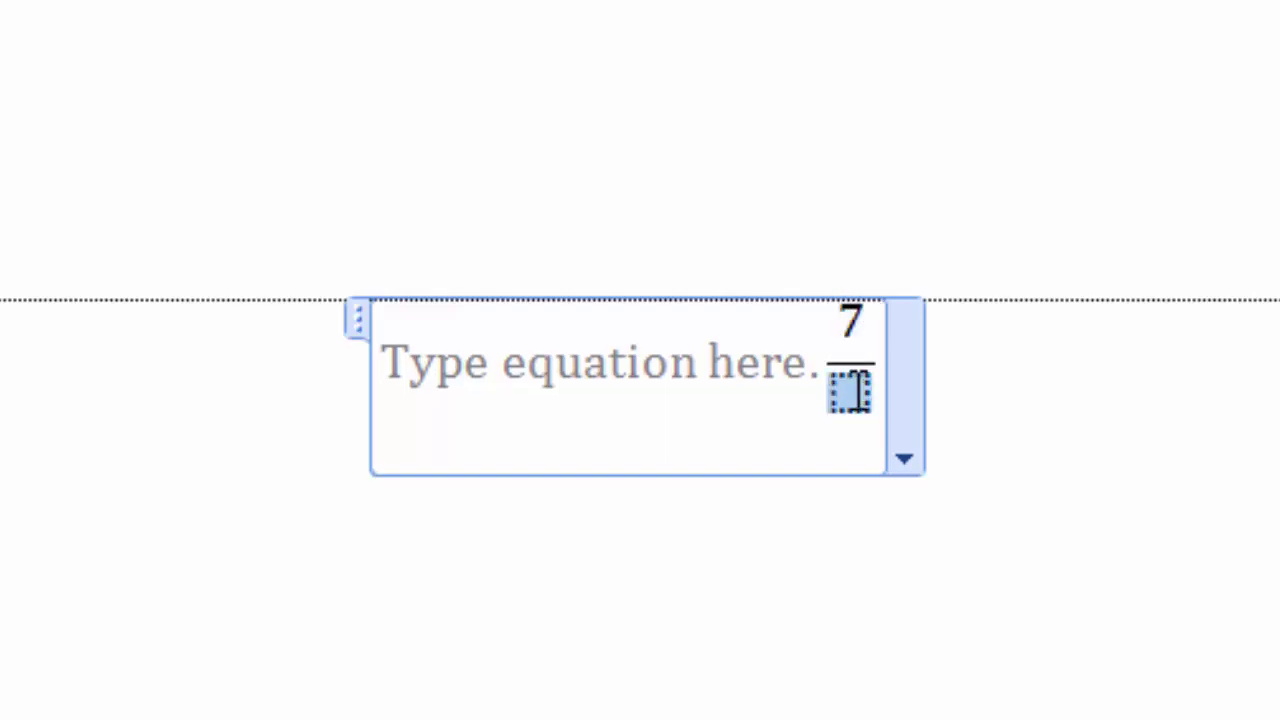
pyautogui.write('3')
pyautogui.press('Right')
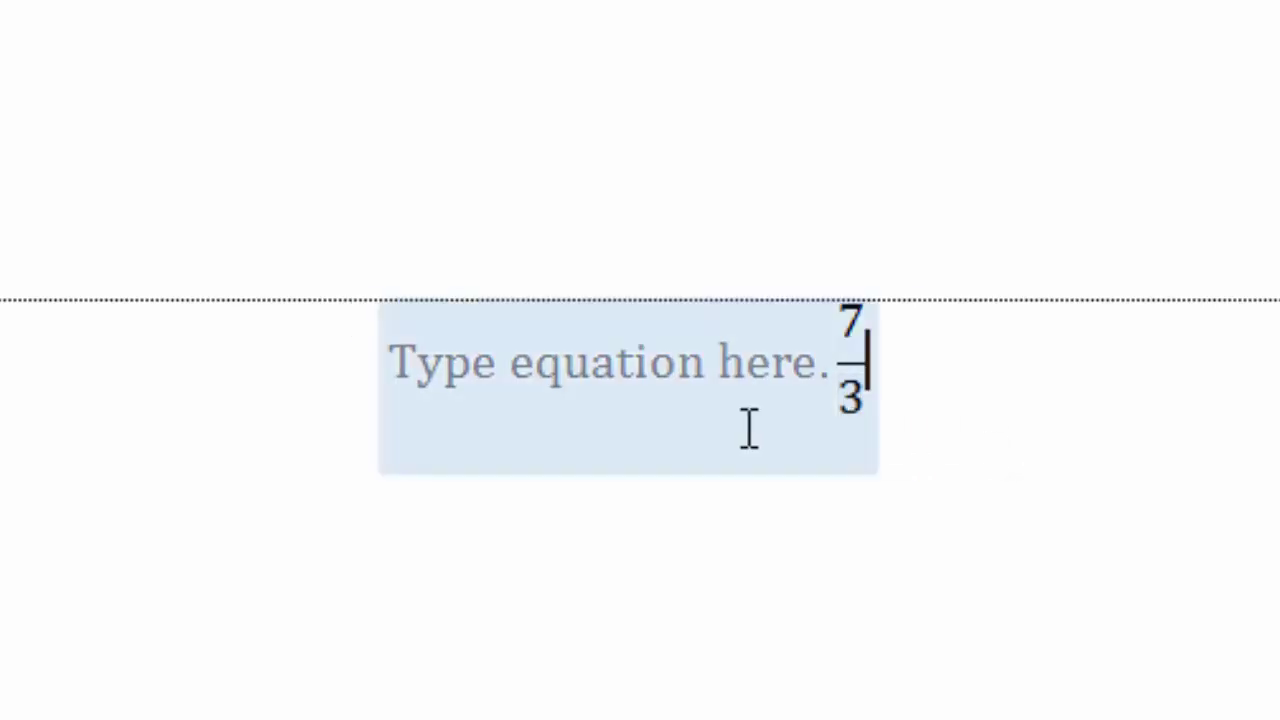
pyautogui.click(690, 420)
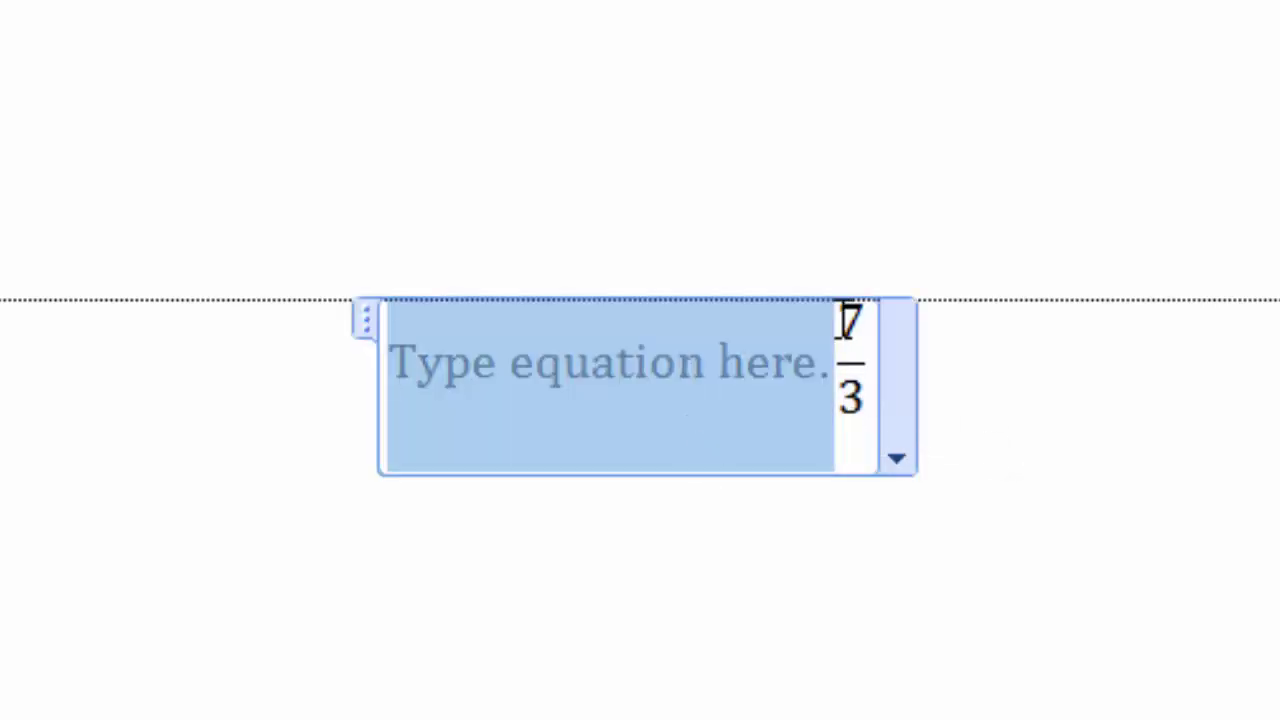
pyautogui.click(872, 372)
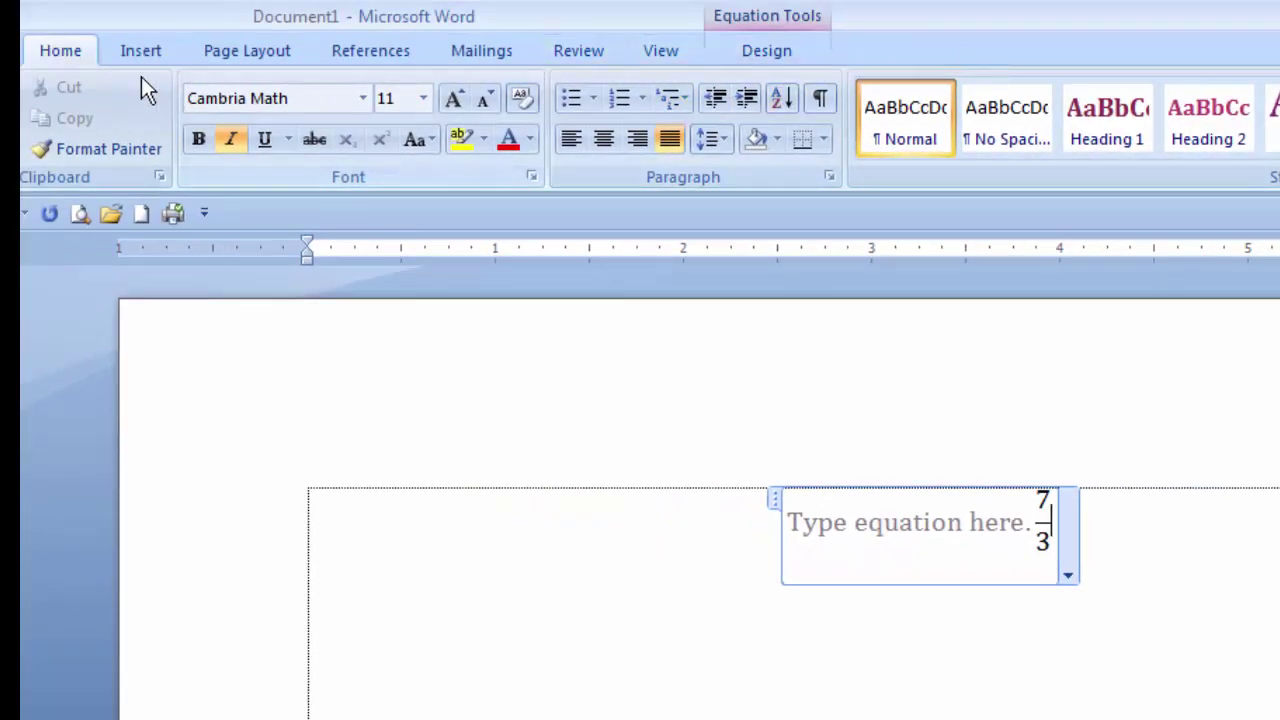
# Add a + symbol from the expanded Symbols gallery right after 7/3
pyautogui.click(140, 50)
pyautogui.click(766, 50)
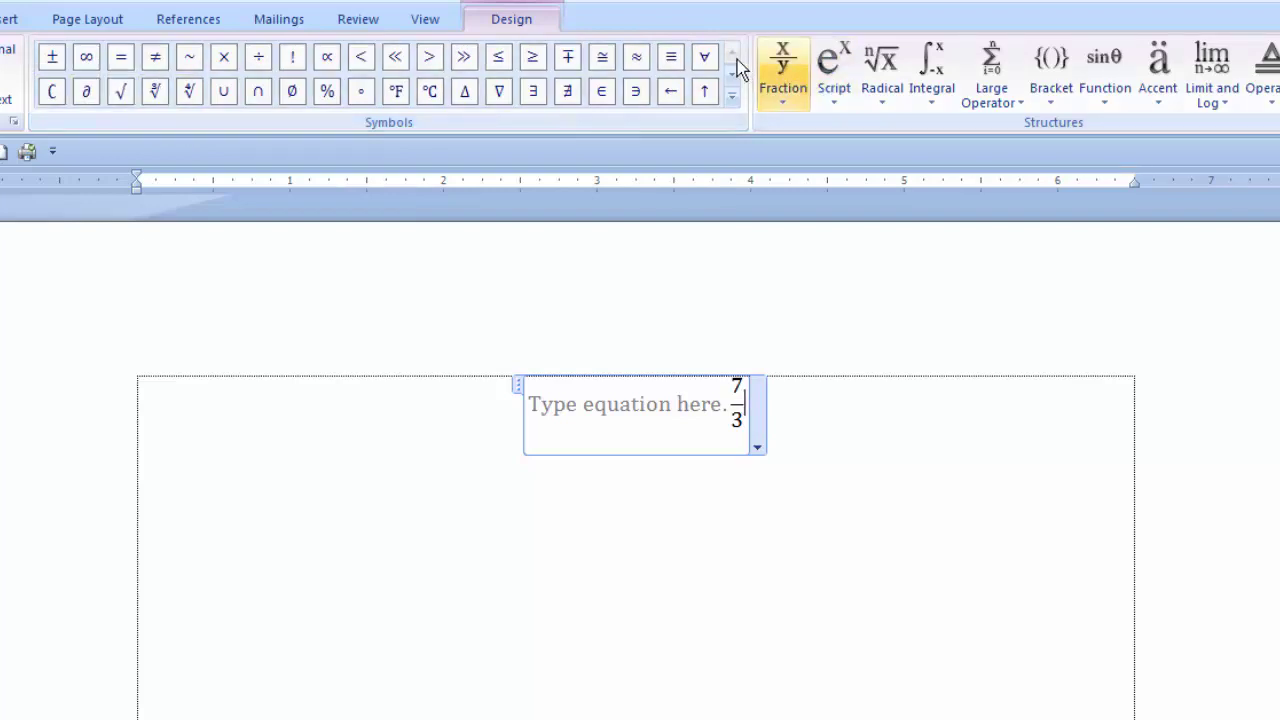
pyautogui.click(732, 95)
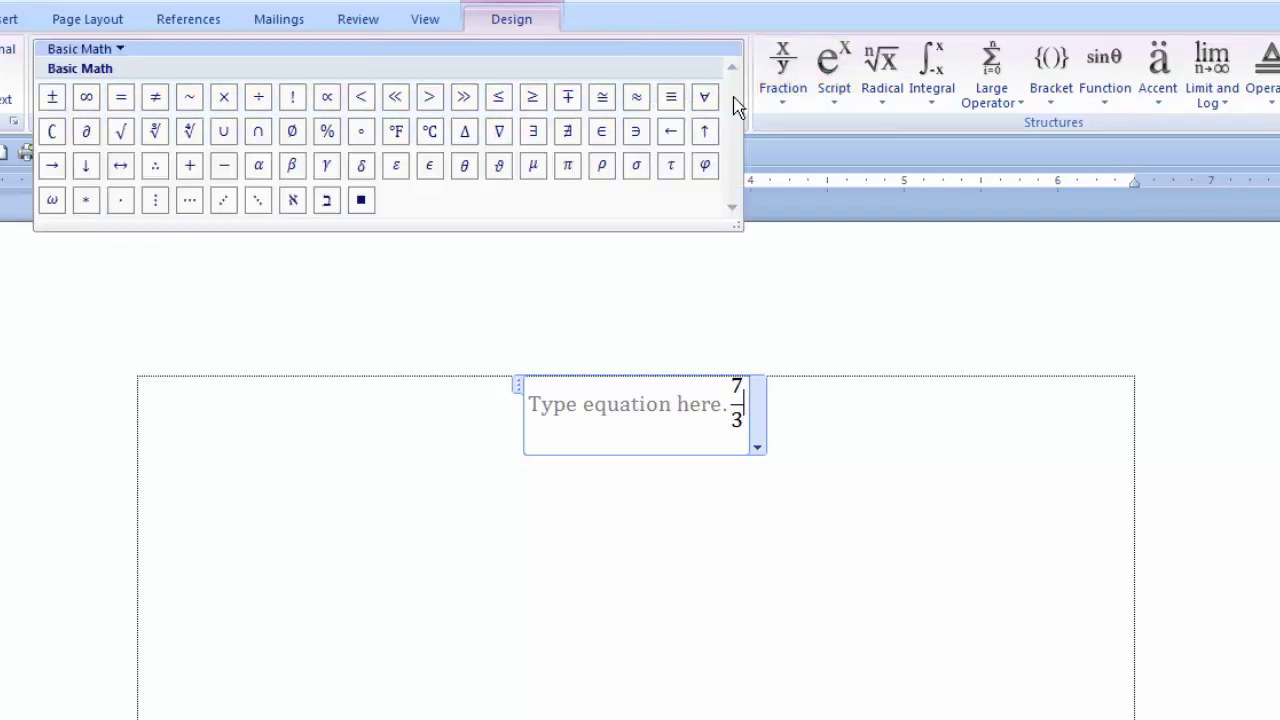
pyautogui.click(192, 167)
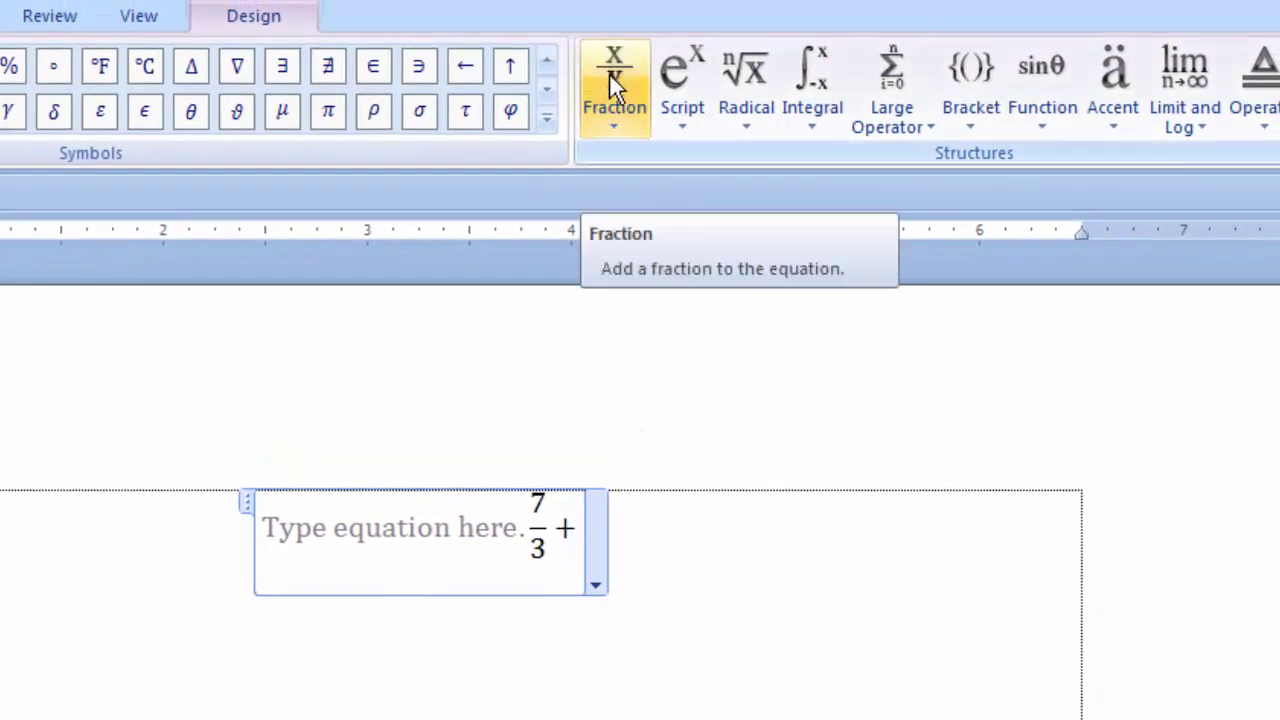
# Insert a stacked fraction 9 over 4 after the plus sign
pyautogui.click(609, 73)
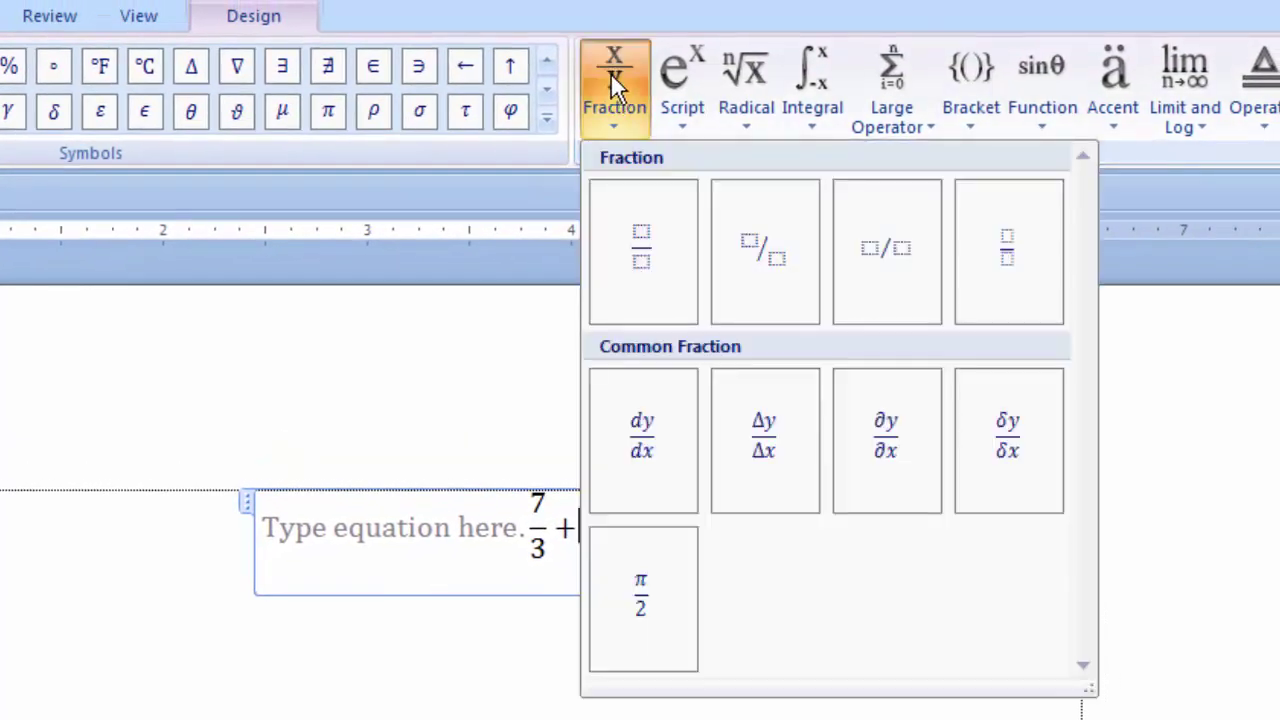
pyautogui.click(650, 231)
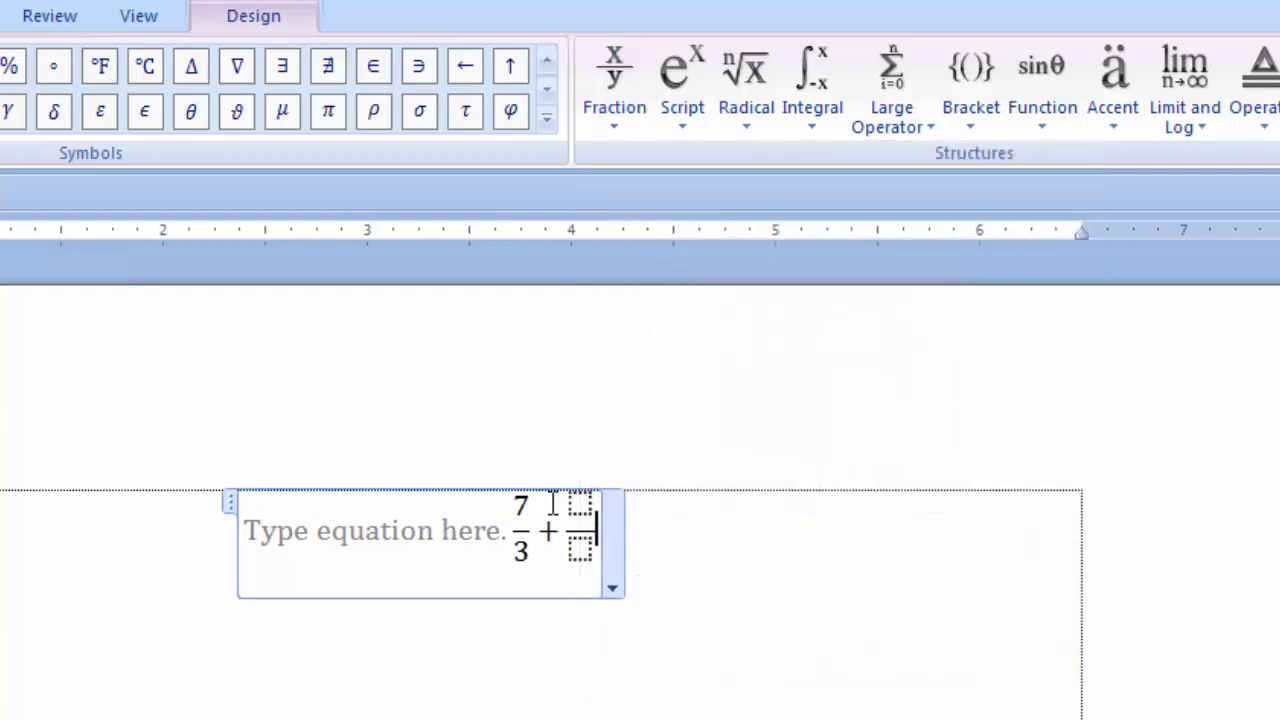
pyautogui.click(580, 503)
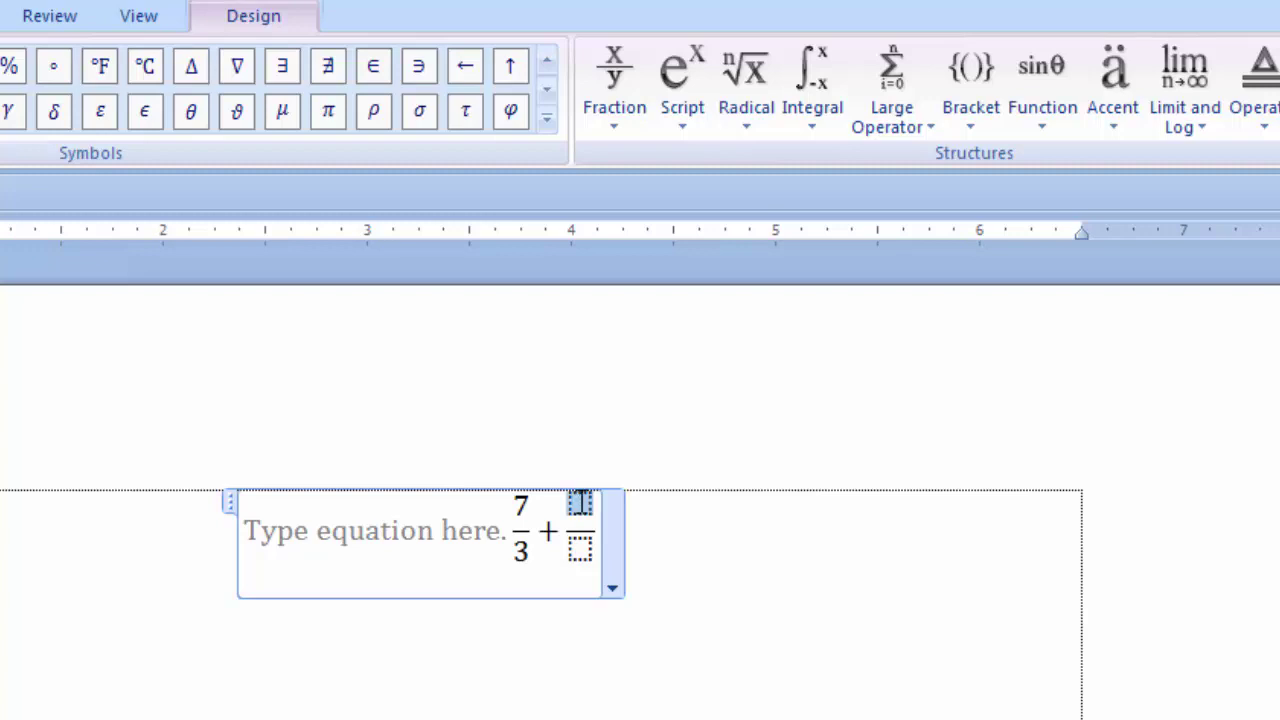
pyautogui.write('9/')
pyautogui.click(580, 543)
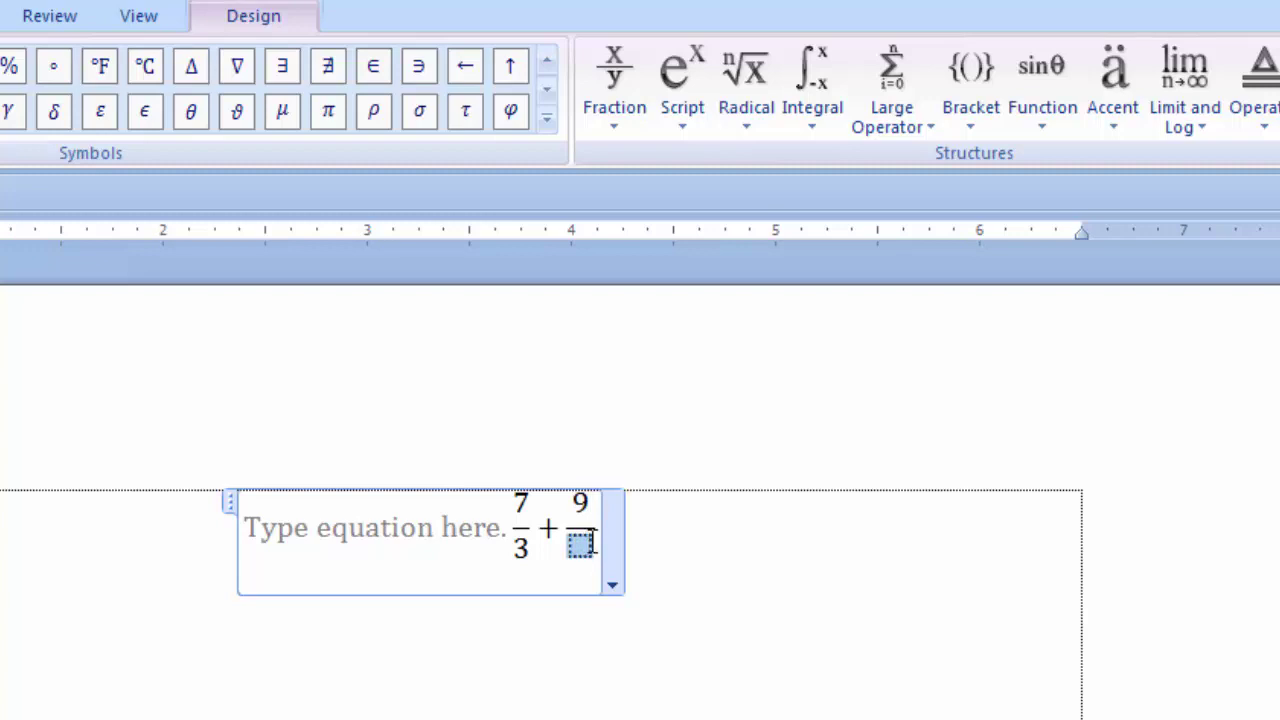
pyautogui.write('4')
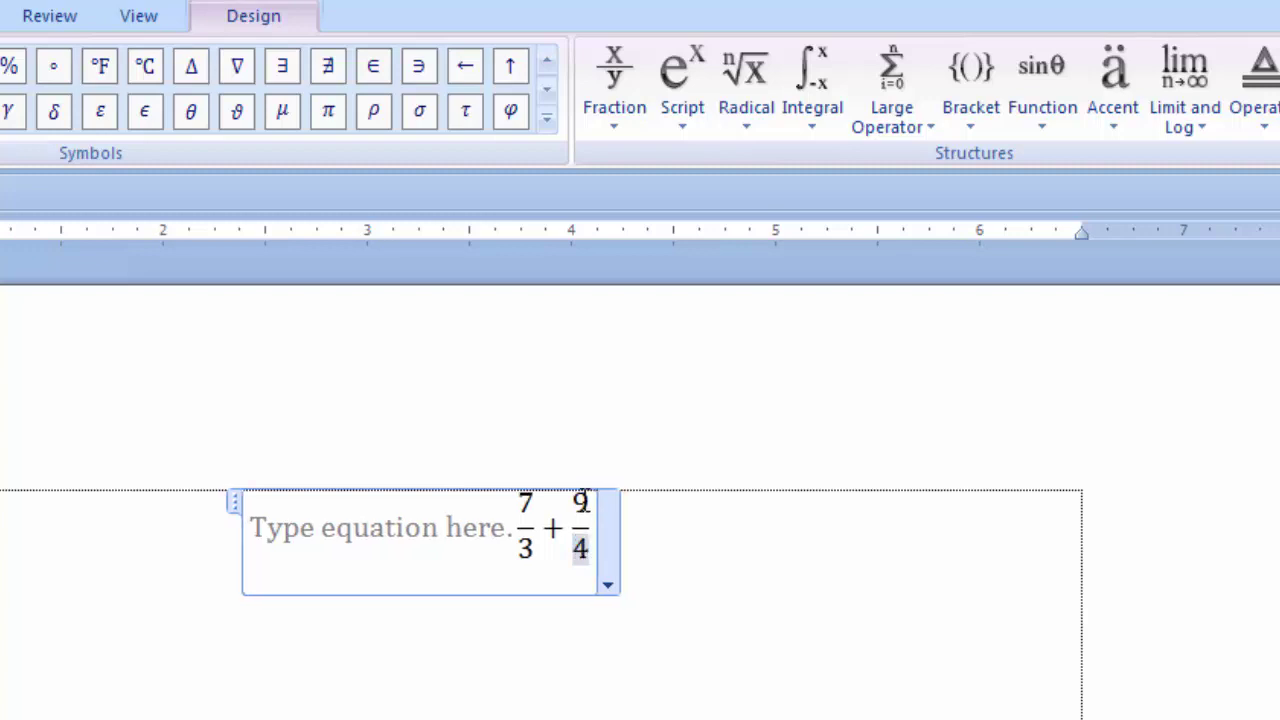
pyautogui.press('Right')
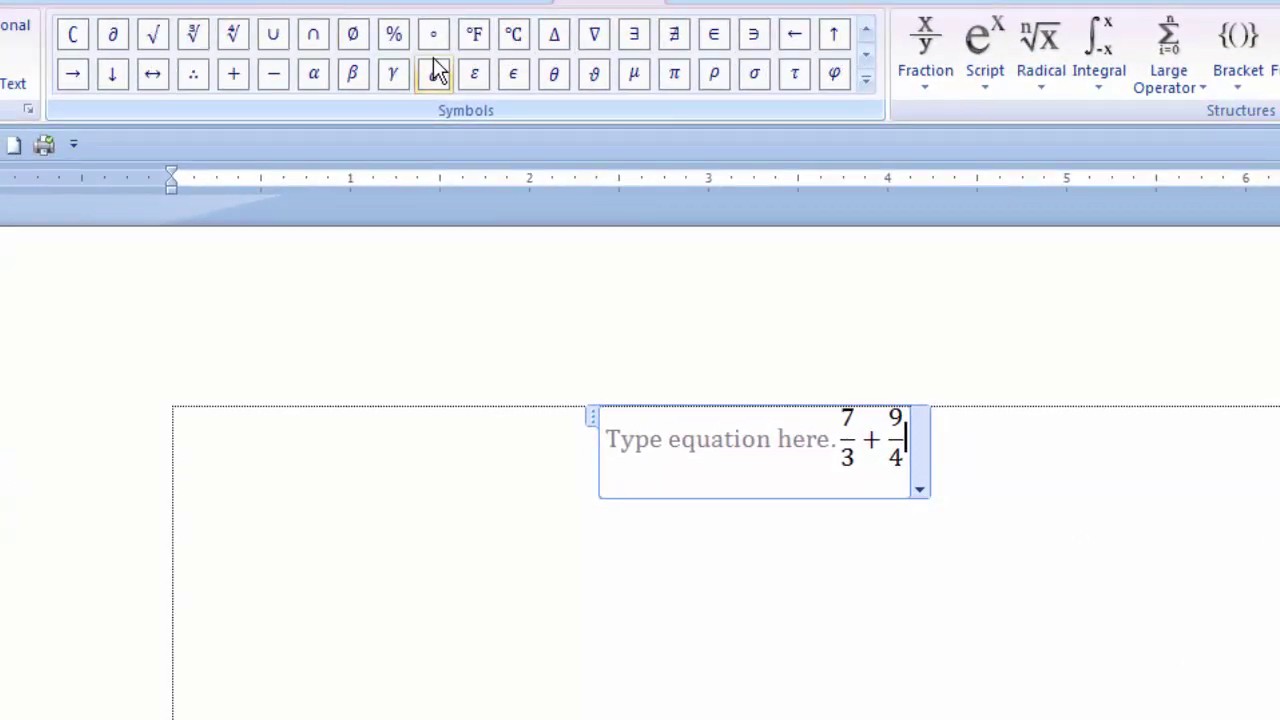
# Add an equals sign and a stacked fraction for the 48/12 result, then leave the equation
pyautogui.click(862, 83)
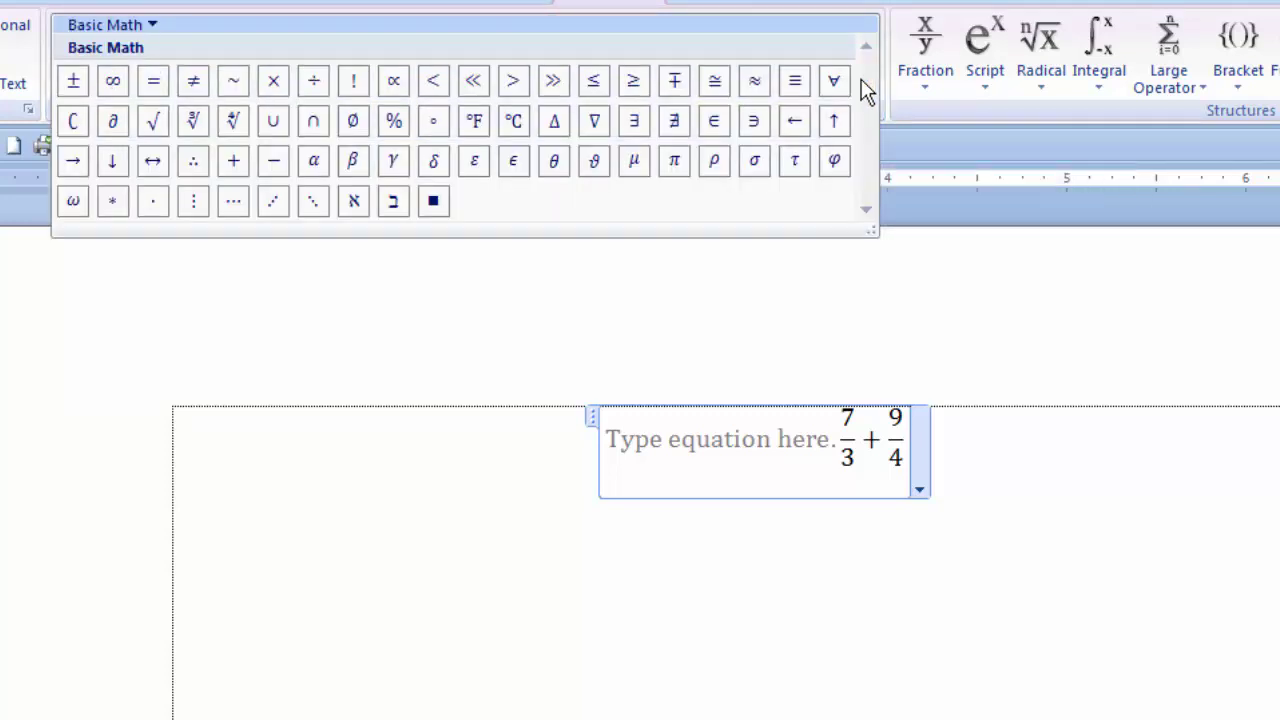
pyautogui.click(153, 86)
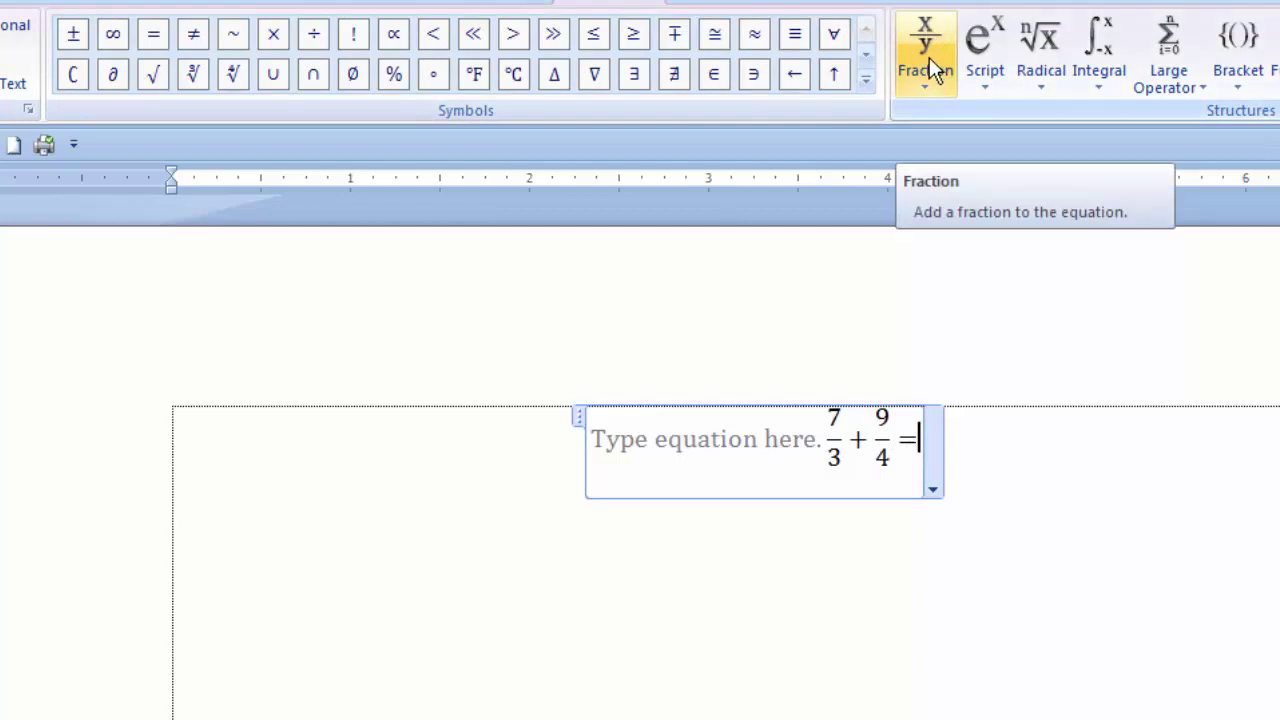
pyautogui.click(933, 36)
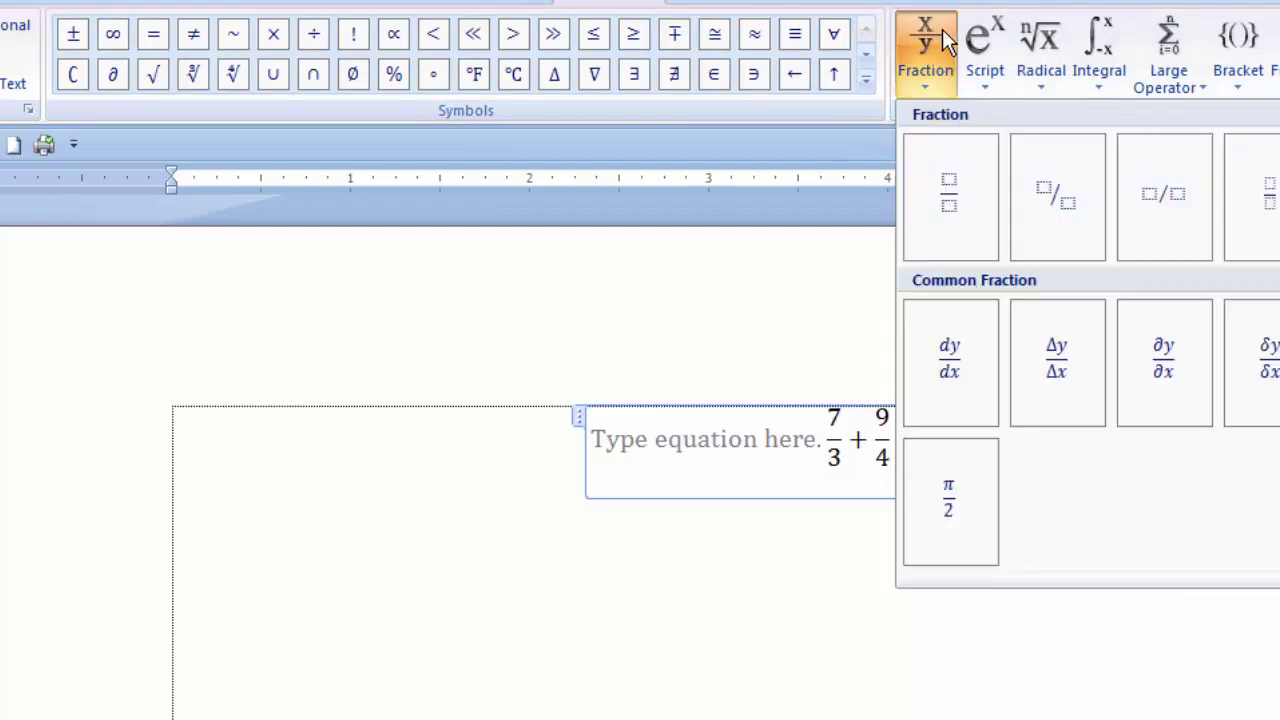
pyautogui.click(957, 187)
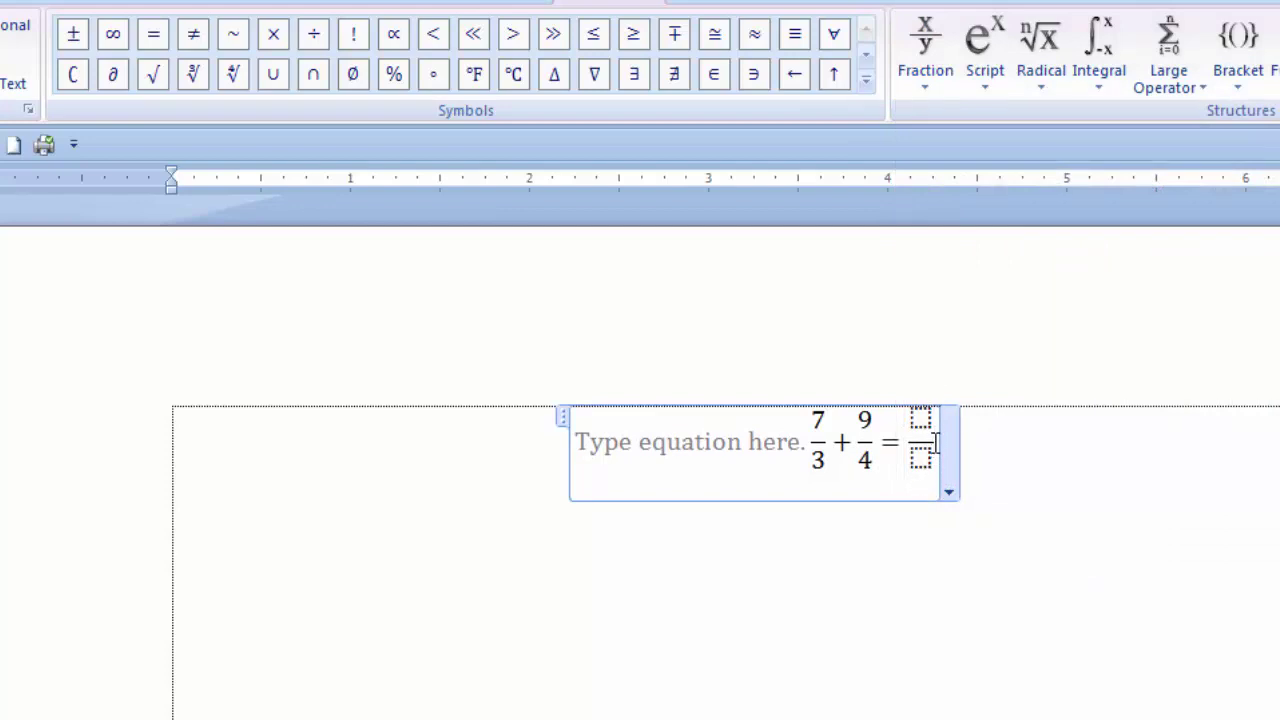
pyautogui.click(921, 416)
pyautogui.click(760, 543)
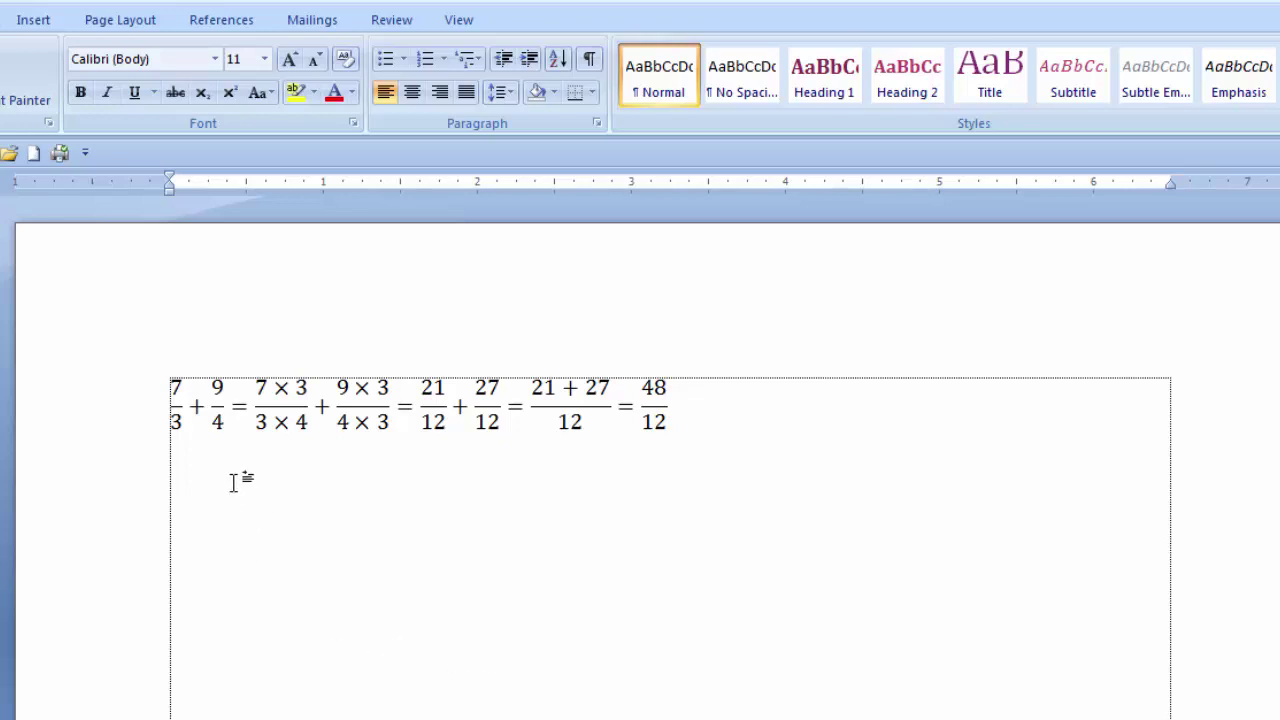
# Delete the stray empty equation placeholder inserted on the line below the fraction sum
pyautogui.click(23, 22)
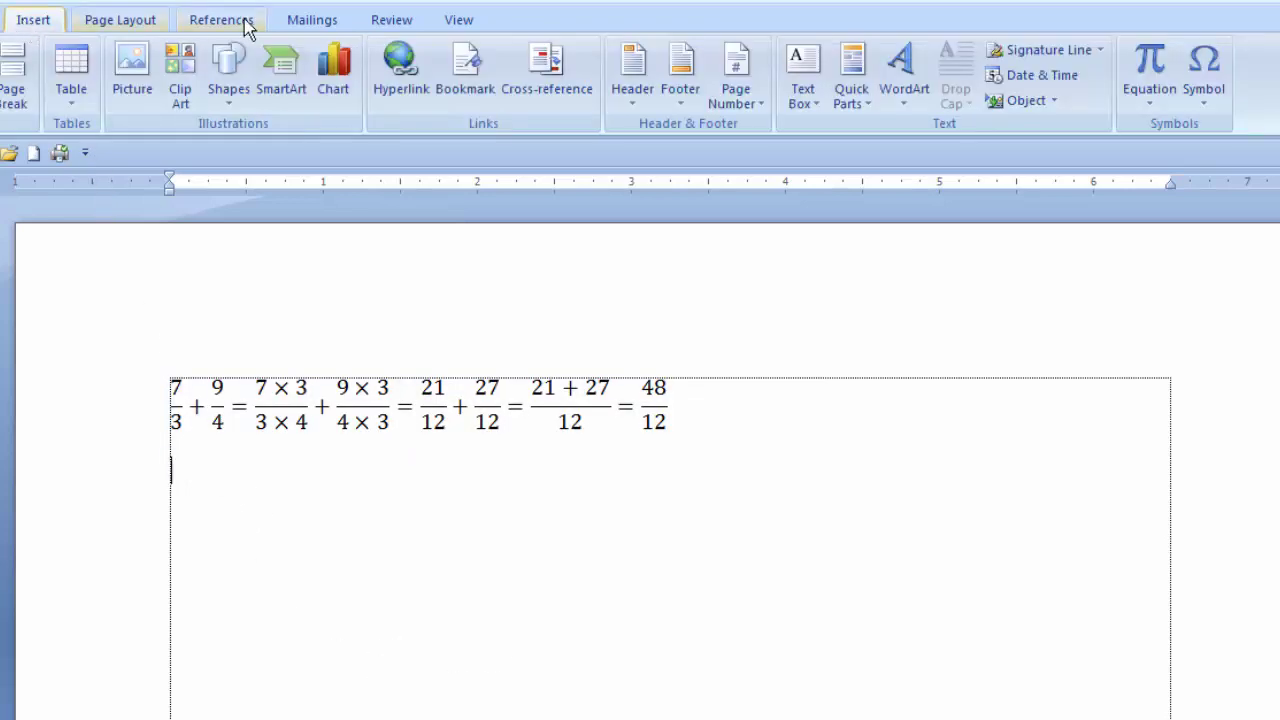
pyautogui.click(1148, 70)
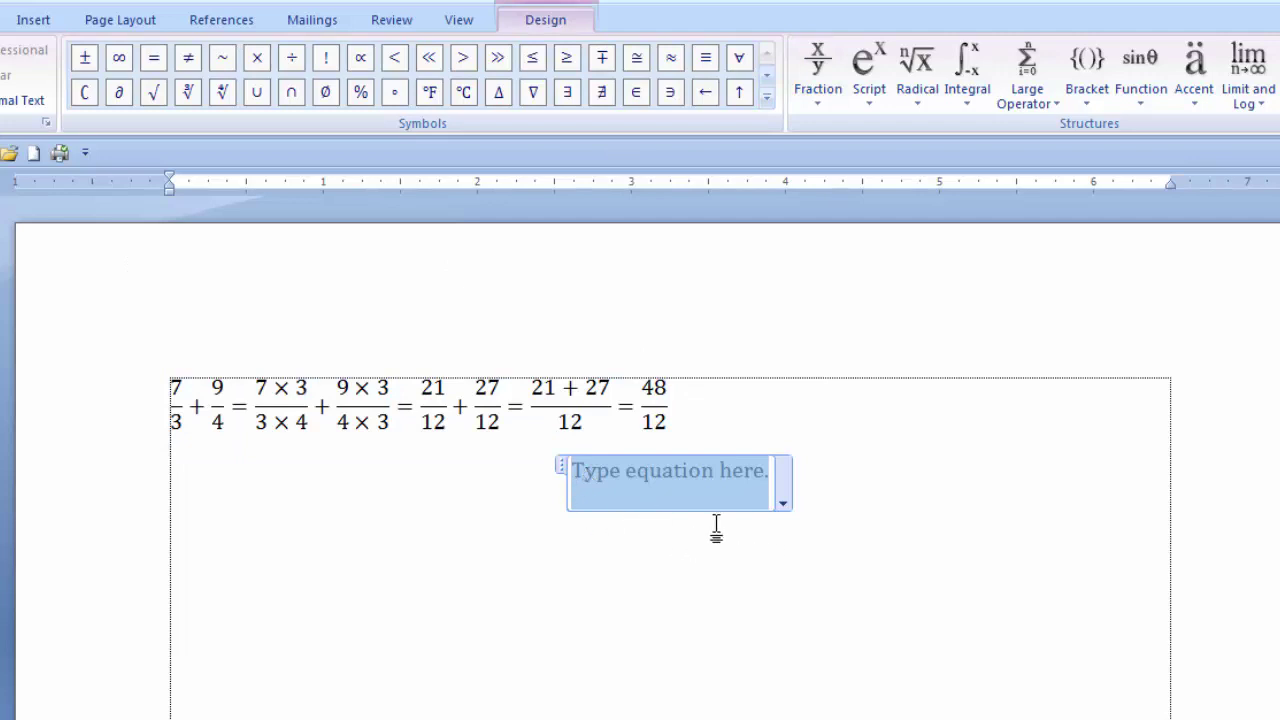
pyautogui.click(876, 296)
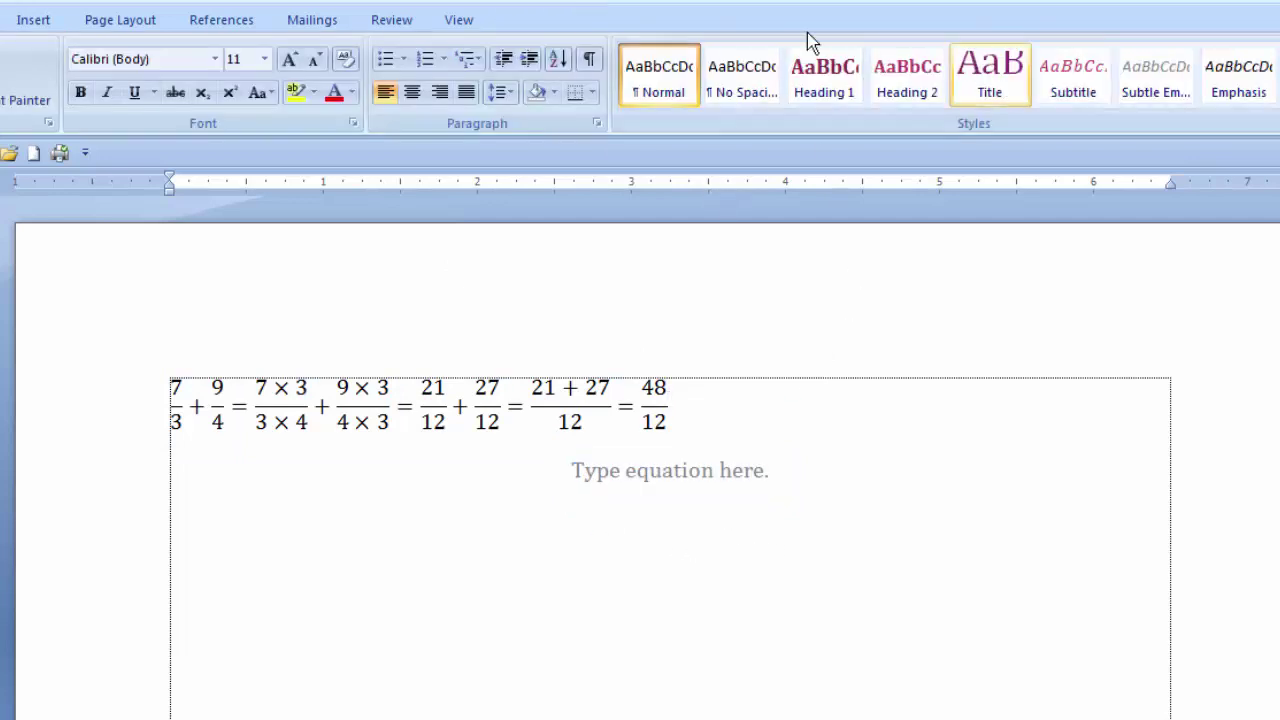
pyautogui.click(645, 485)
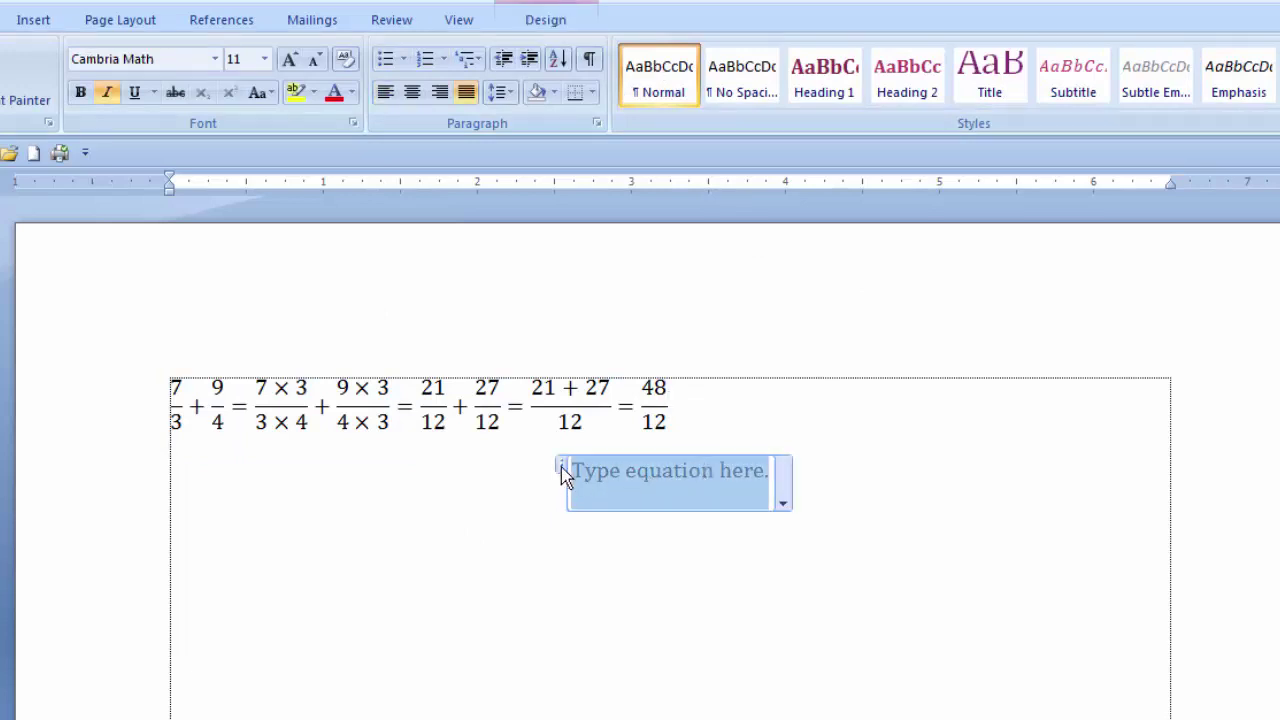
pyautogui.press('Delete')
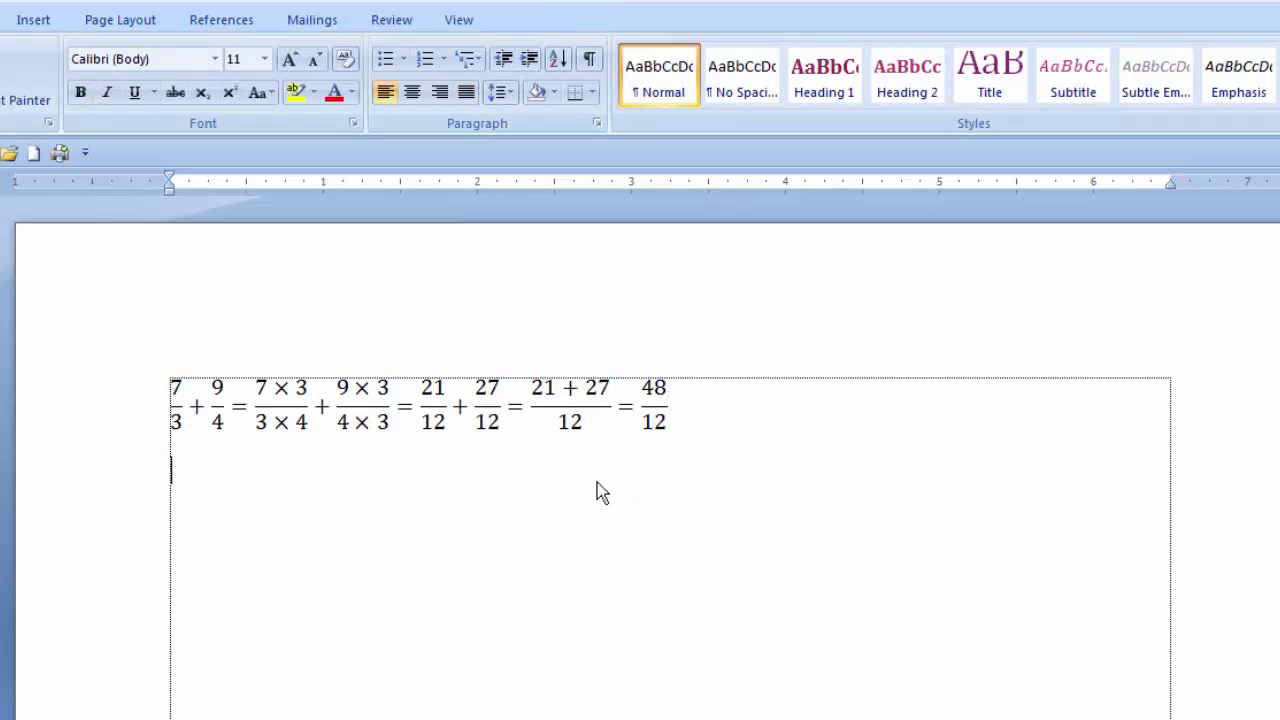
pyautogui.click(33, 20)
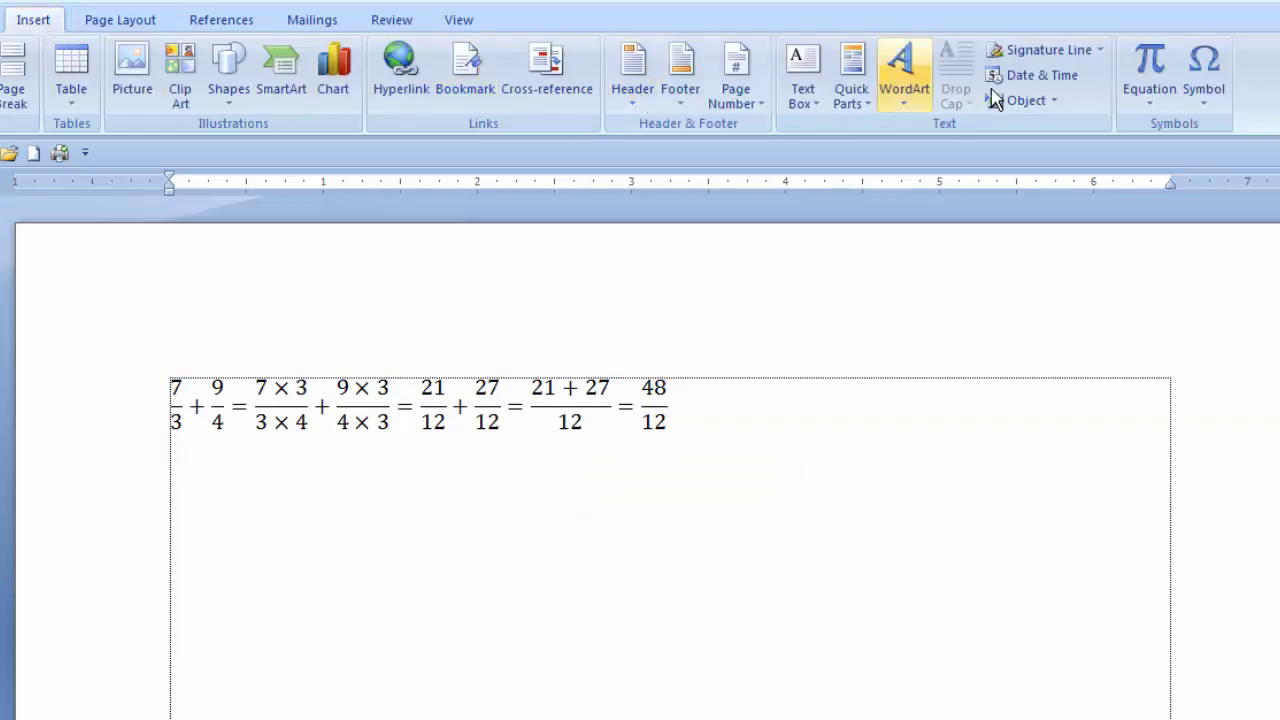
# Insert a new equation and build x² with a superscript template: base x, exponent 2
pyautogui.click(1170, 58)
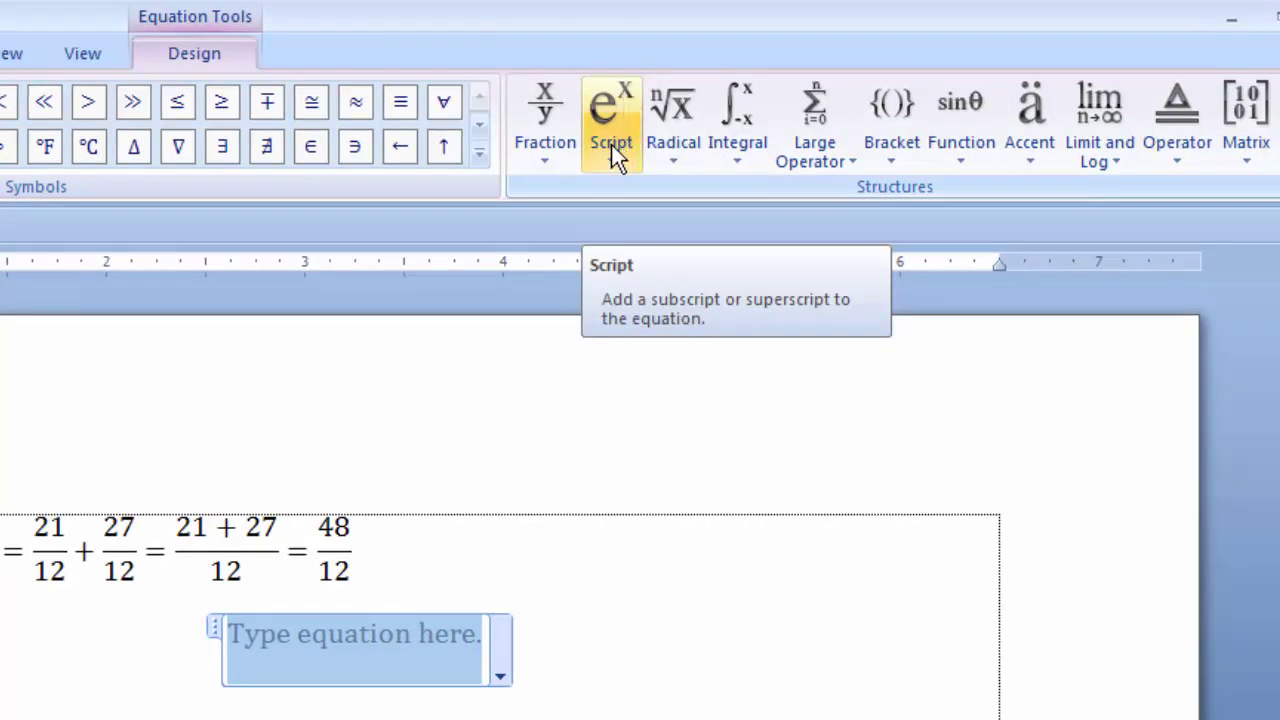
pyautogui.click(611, 122)
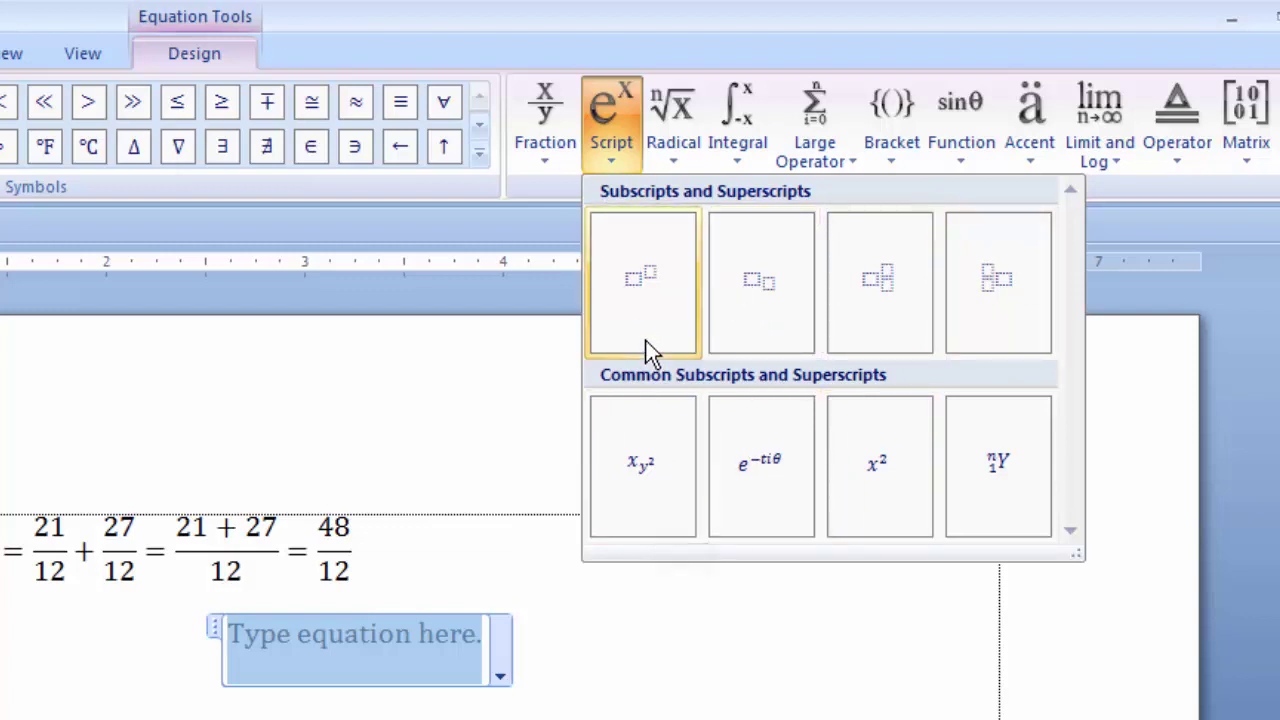
pyautogui.click(643, 266)
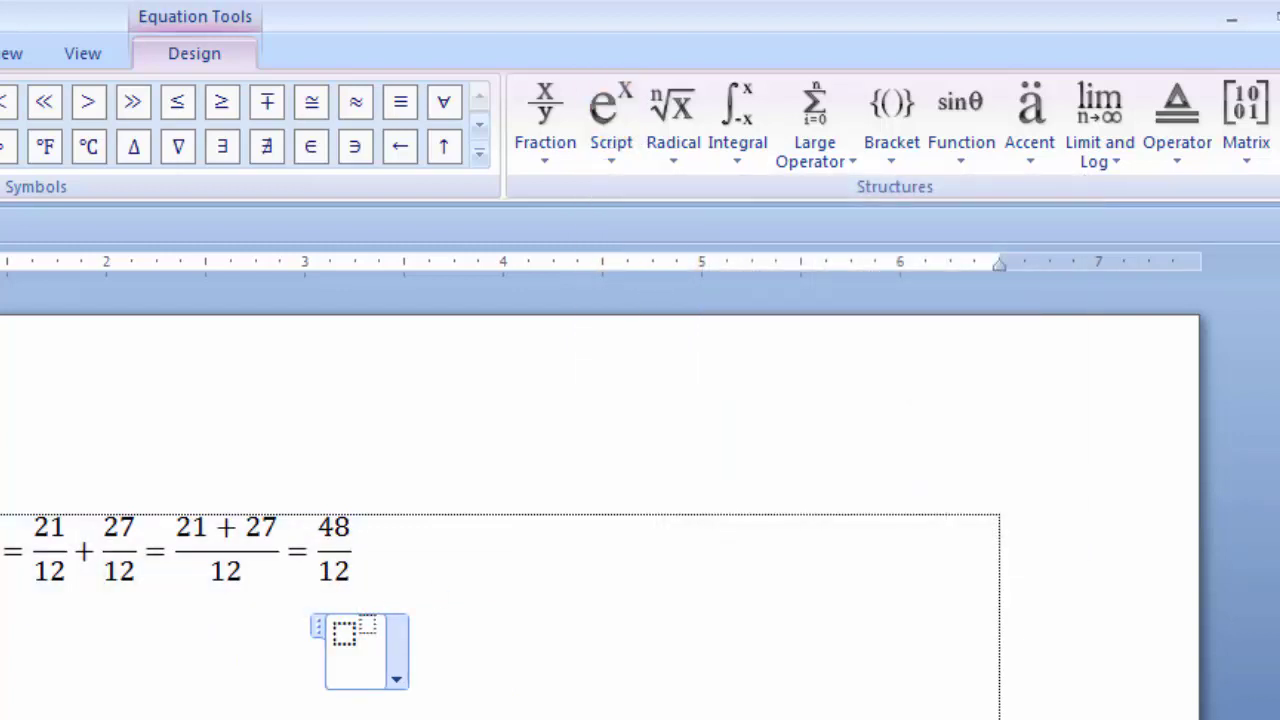
pyautogui.click(344, 634)
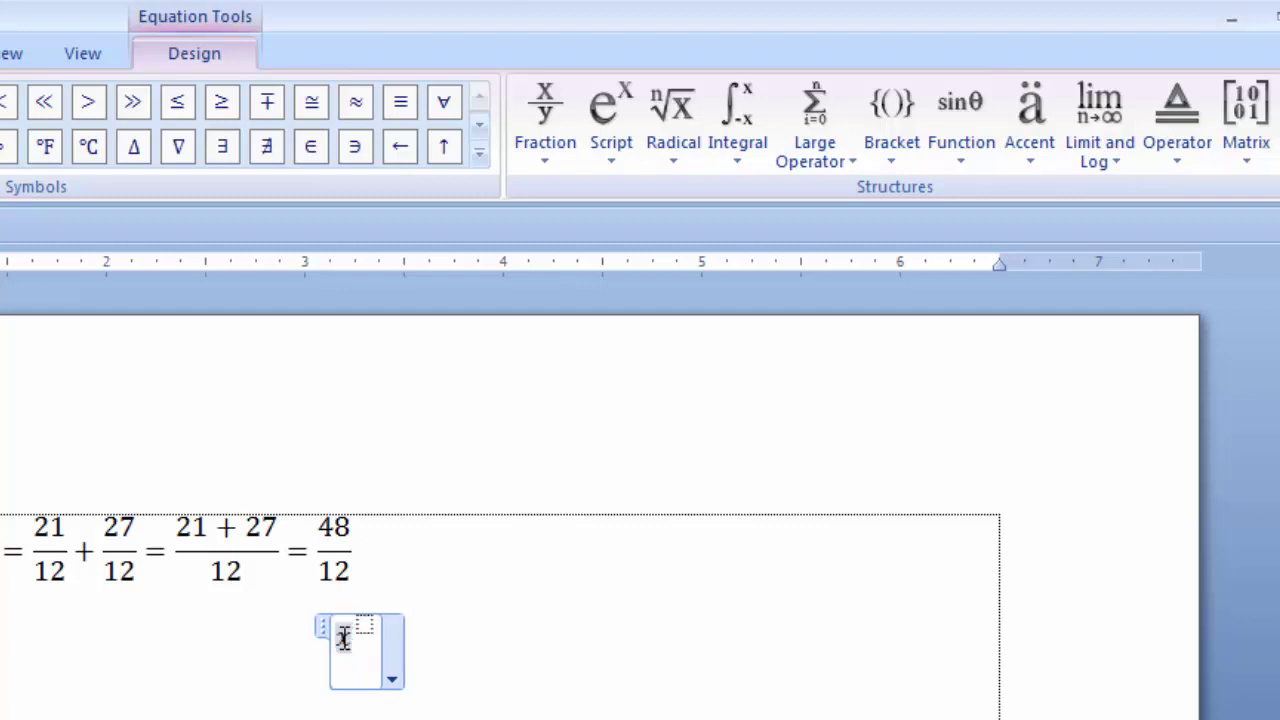
pyautogui.write('x')
pyautogui.click(366, 622)
pyautogui.write('2')
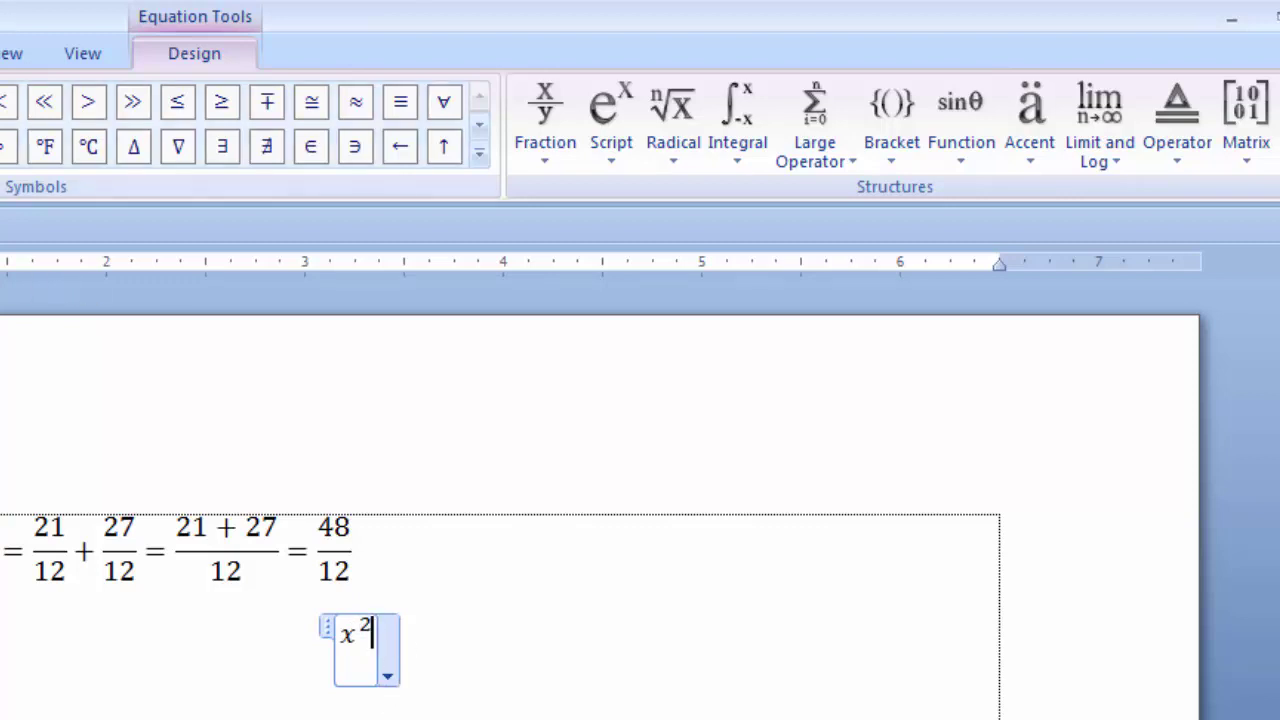
# Type +5-5x after x² so the equation reads x² + 5 − 5x
pyautogui.click(479, 153)
pyautogui.write('+')
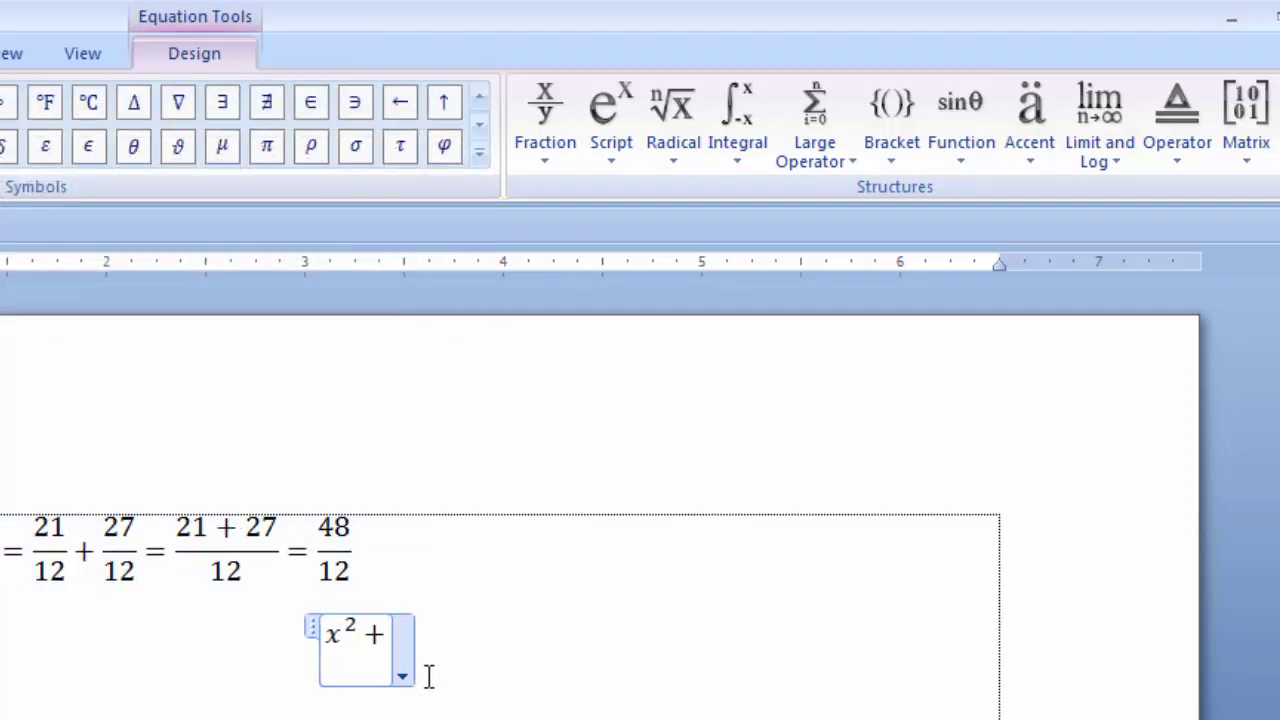
pyautogui.write('5')
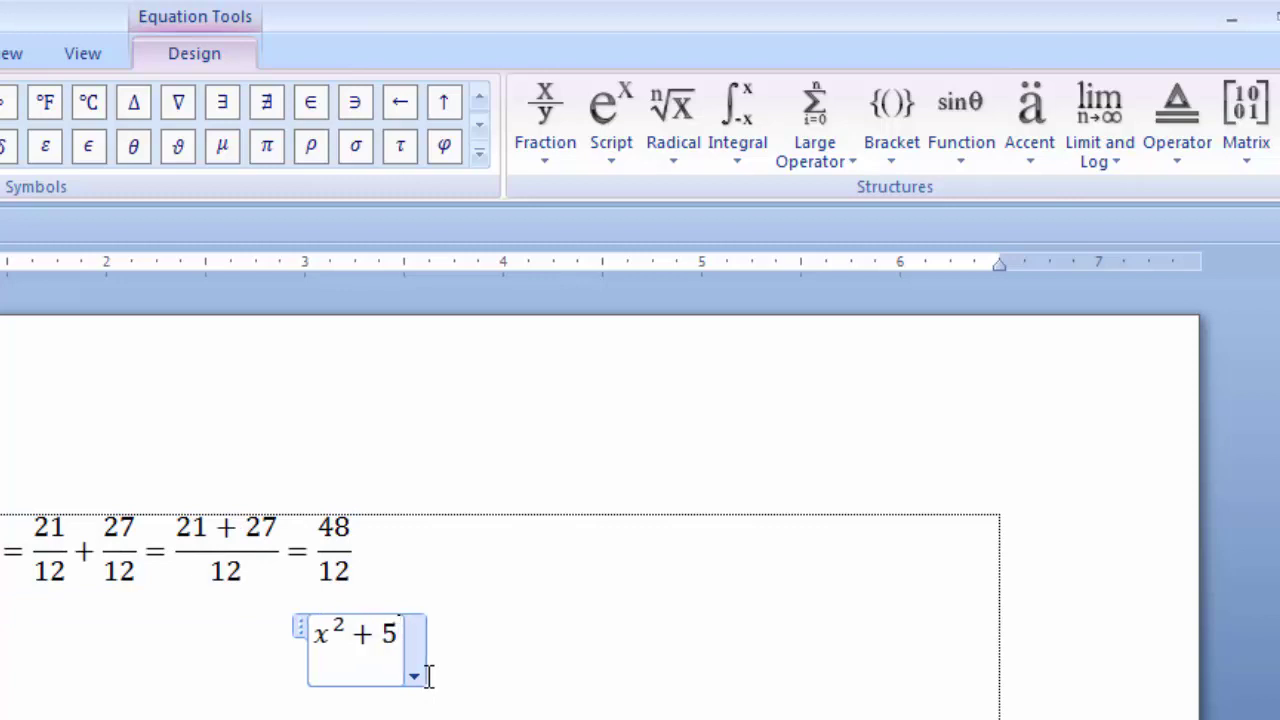
pyautogui.write('-')
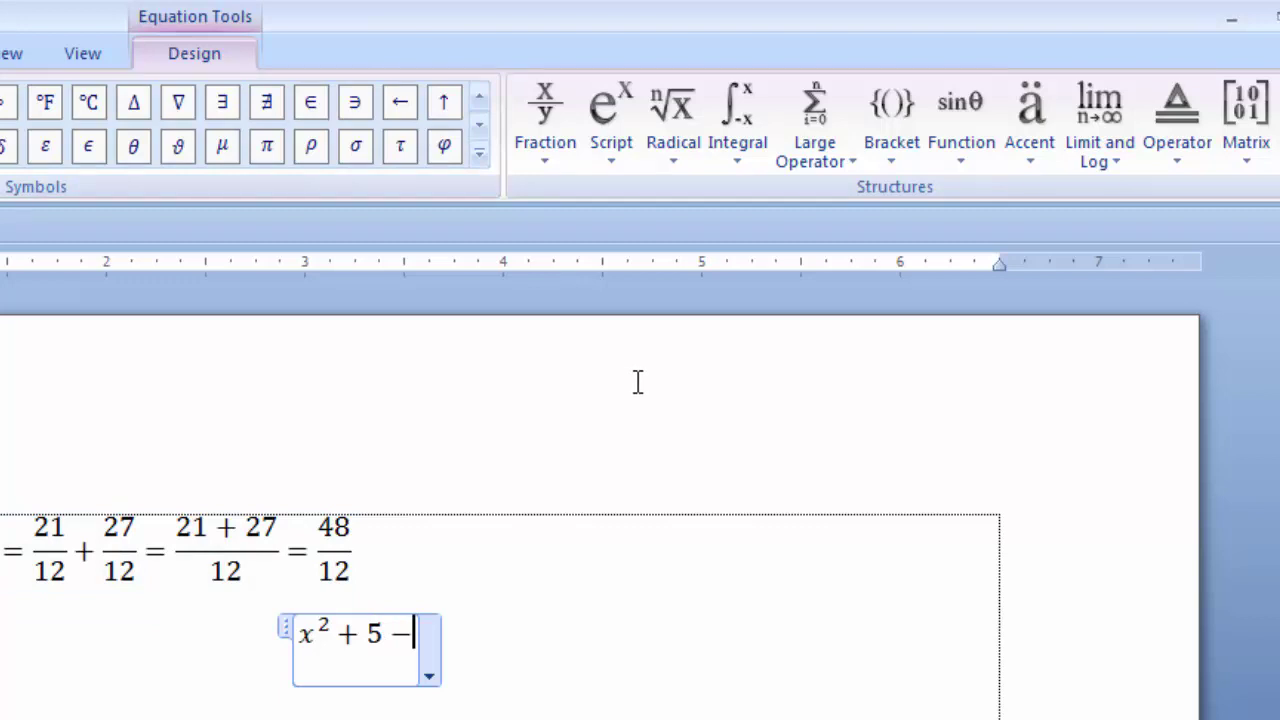
pyautogui.write('5')
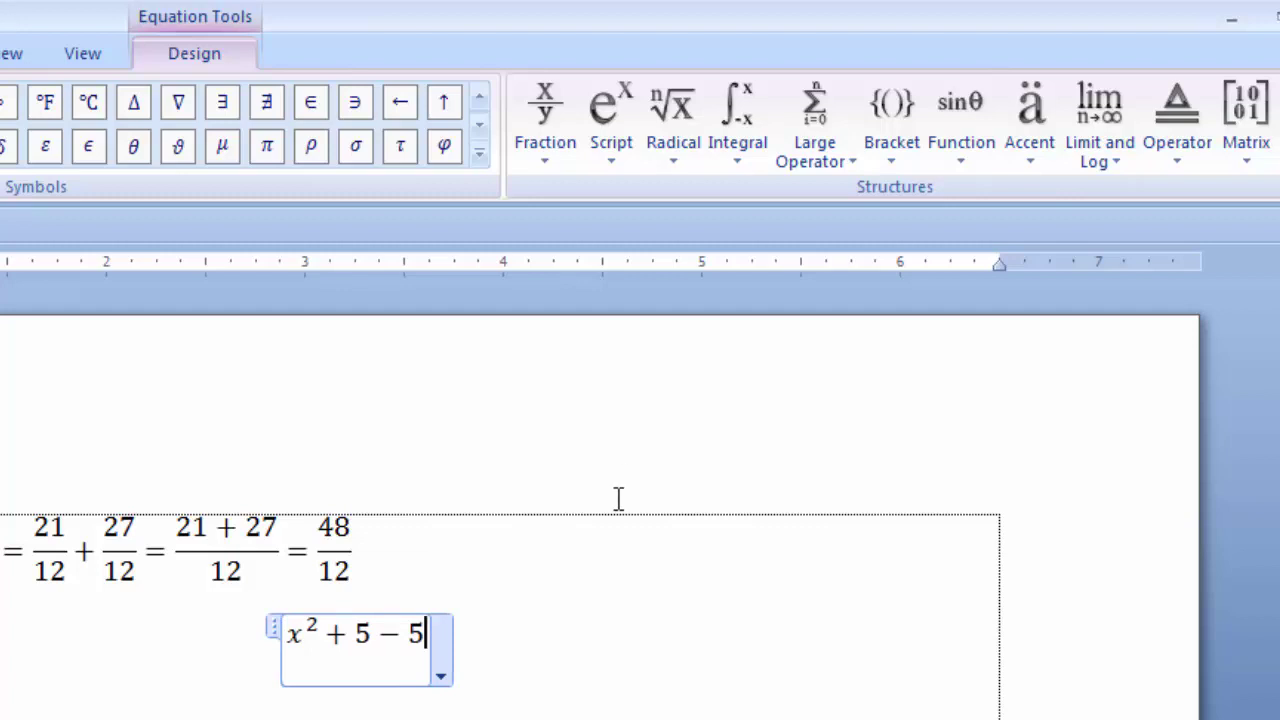
pyautogui.write('x')
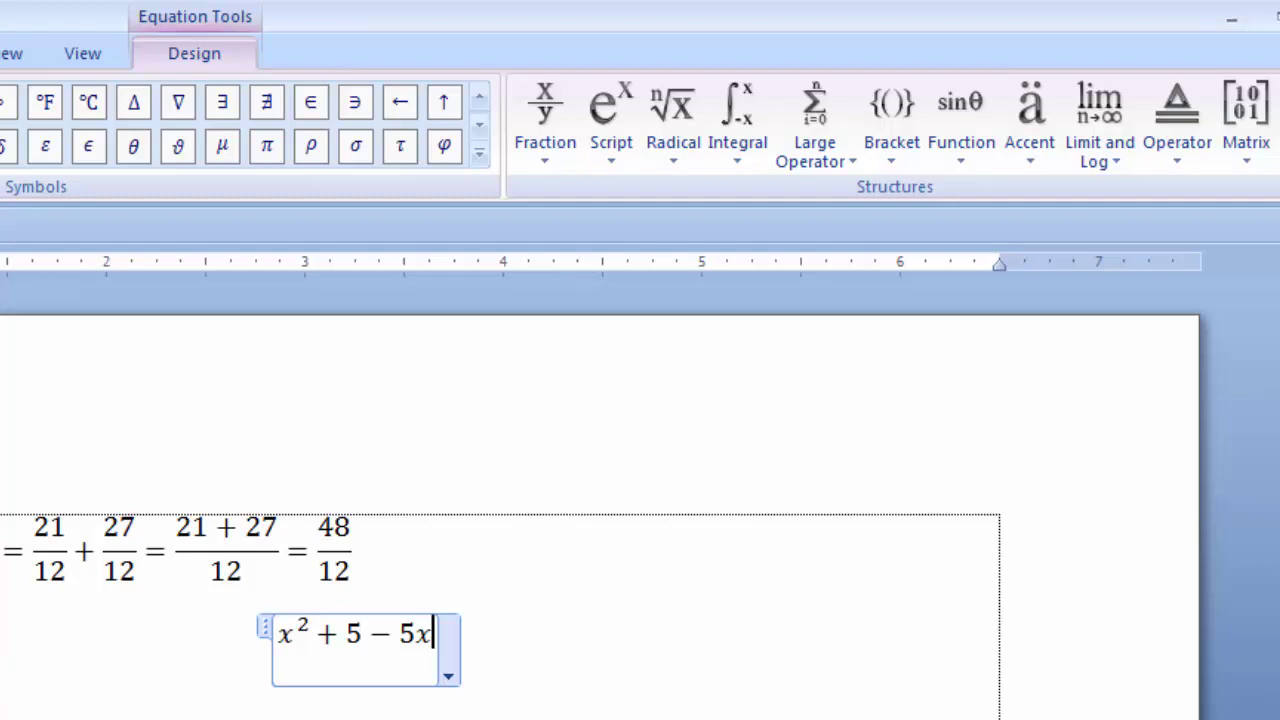
# Append an equals sign and 9 after 5x, removing the stray x
pyautogui.click(480, 152)
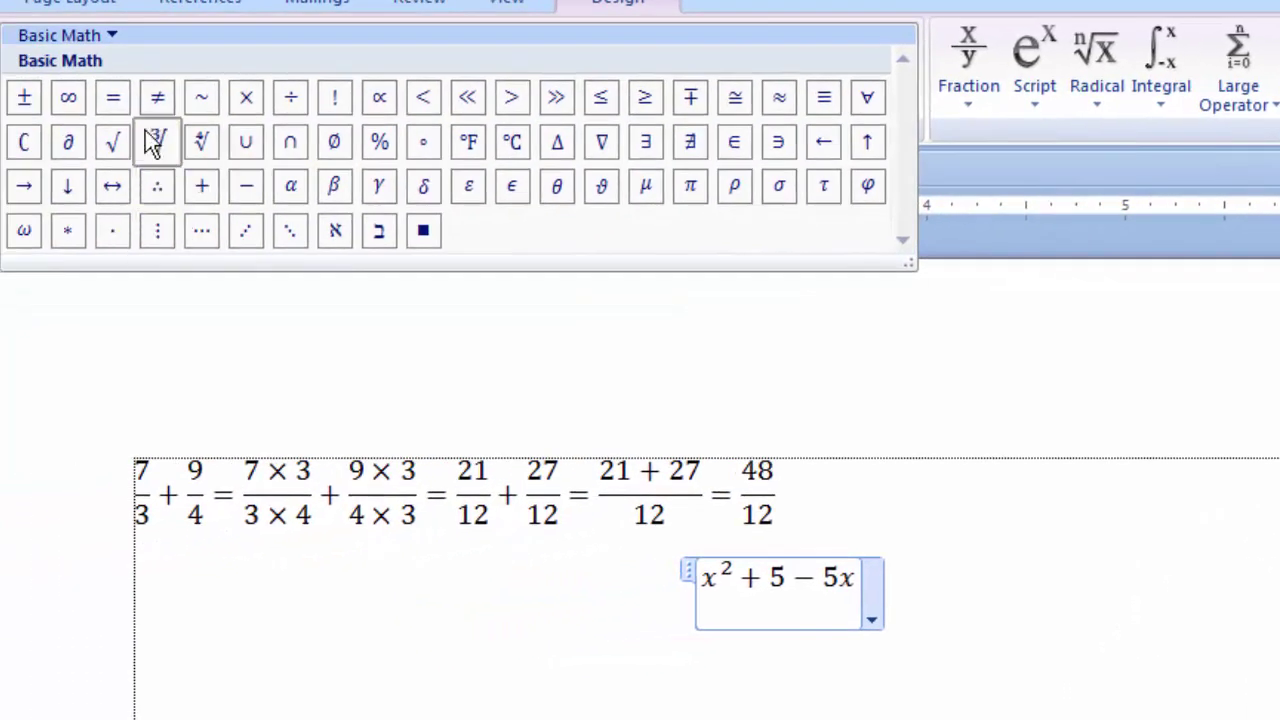
pyautogui.click(112, 100)
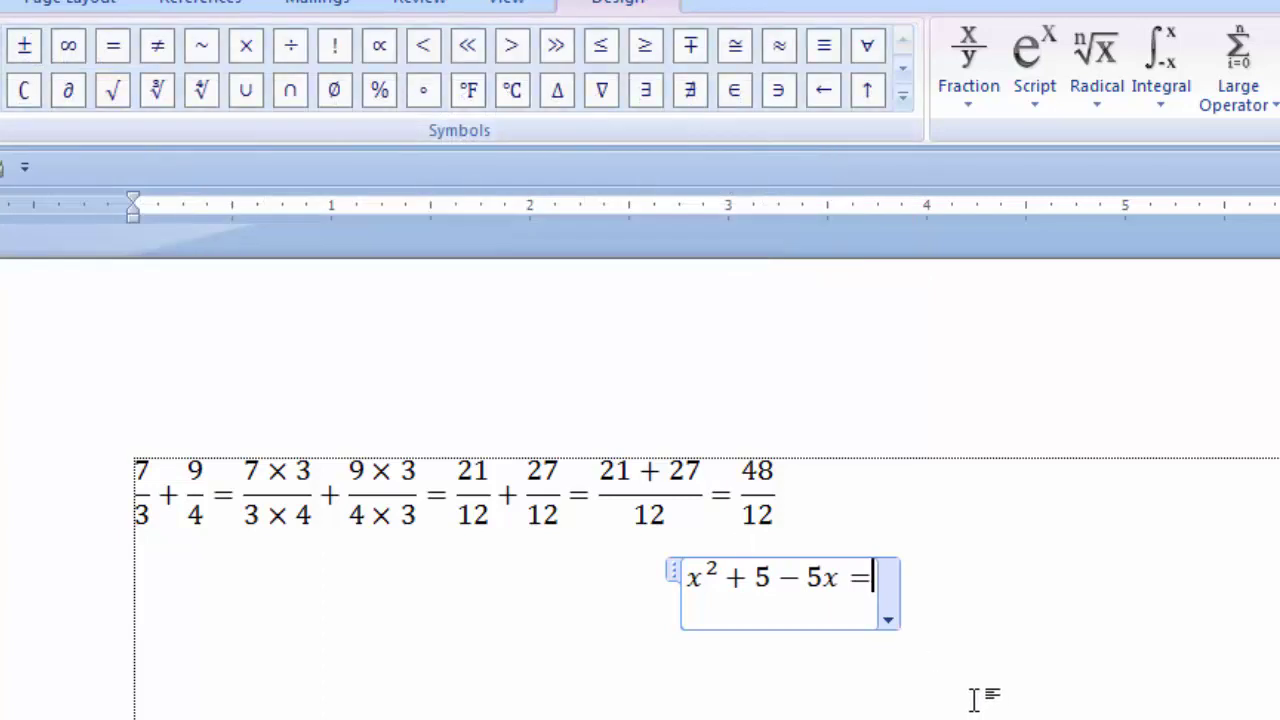
pyautogui.write(' 9')
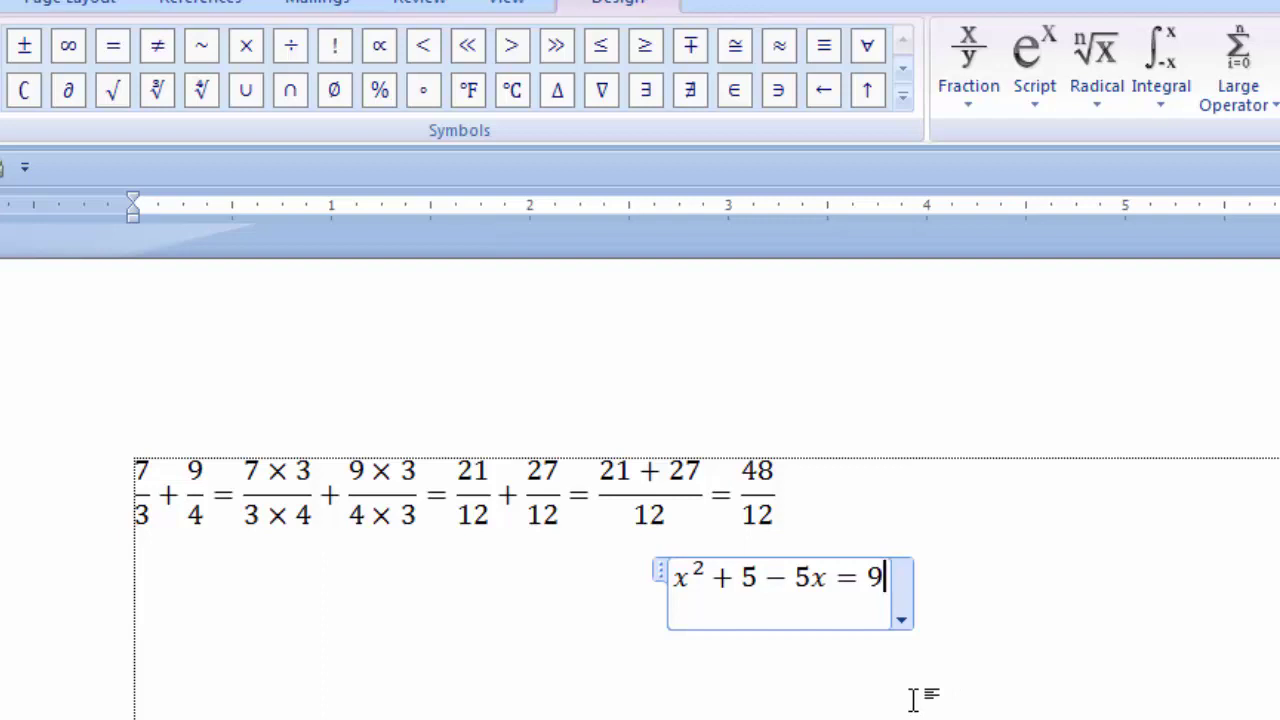
pyautogui.write('x')
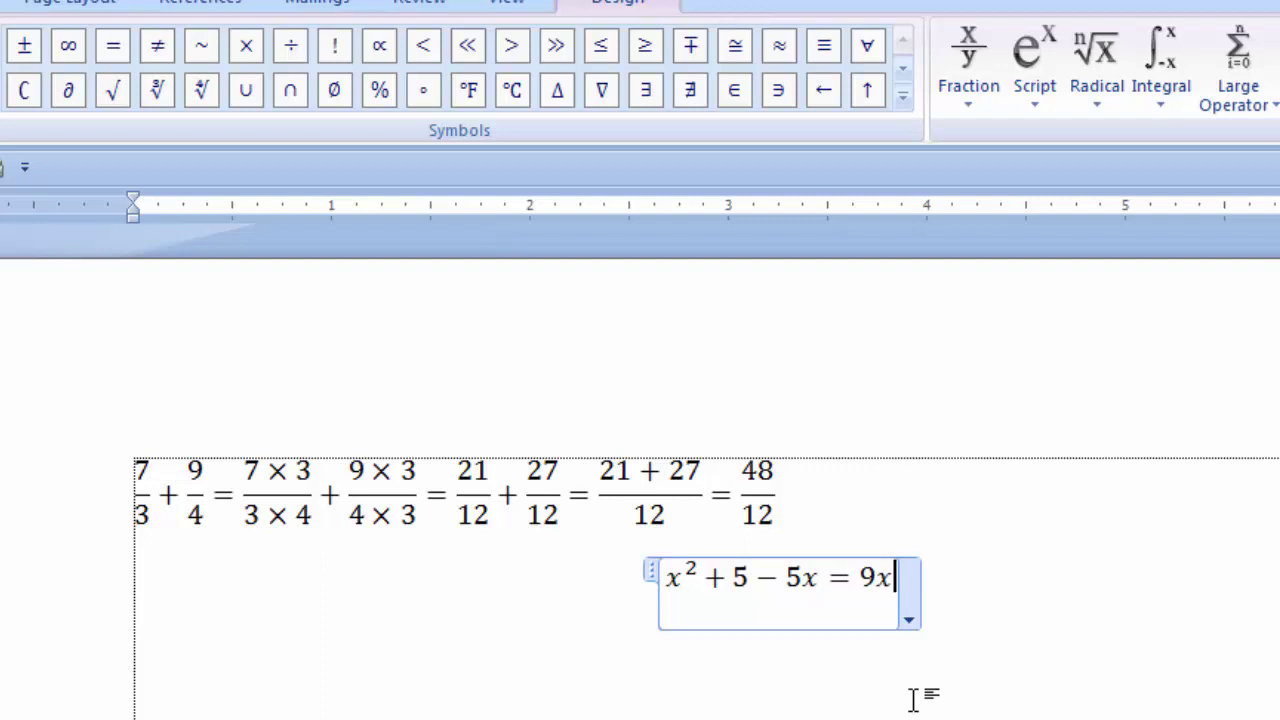
pyautogui.press('BackSpace')
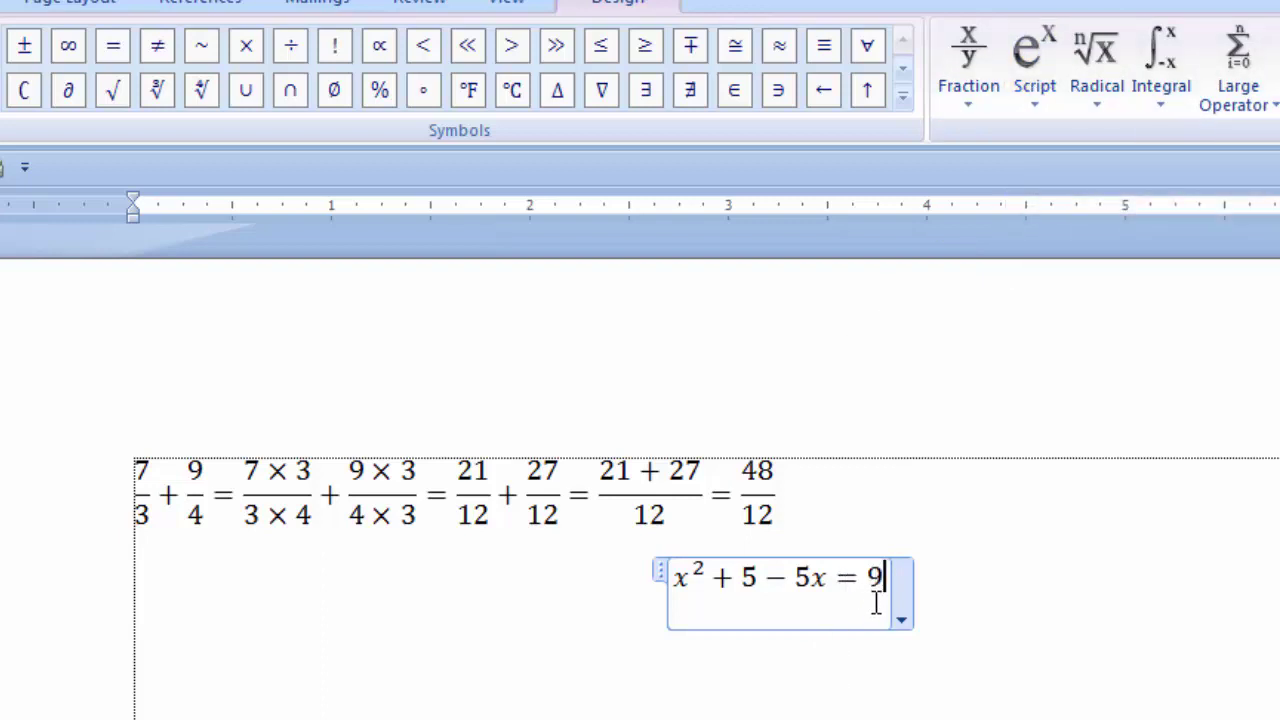
# Add a superscript with base x and exponent 2 after the 9, giving 9x²
pyautogui.click(1042, 58)
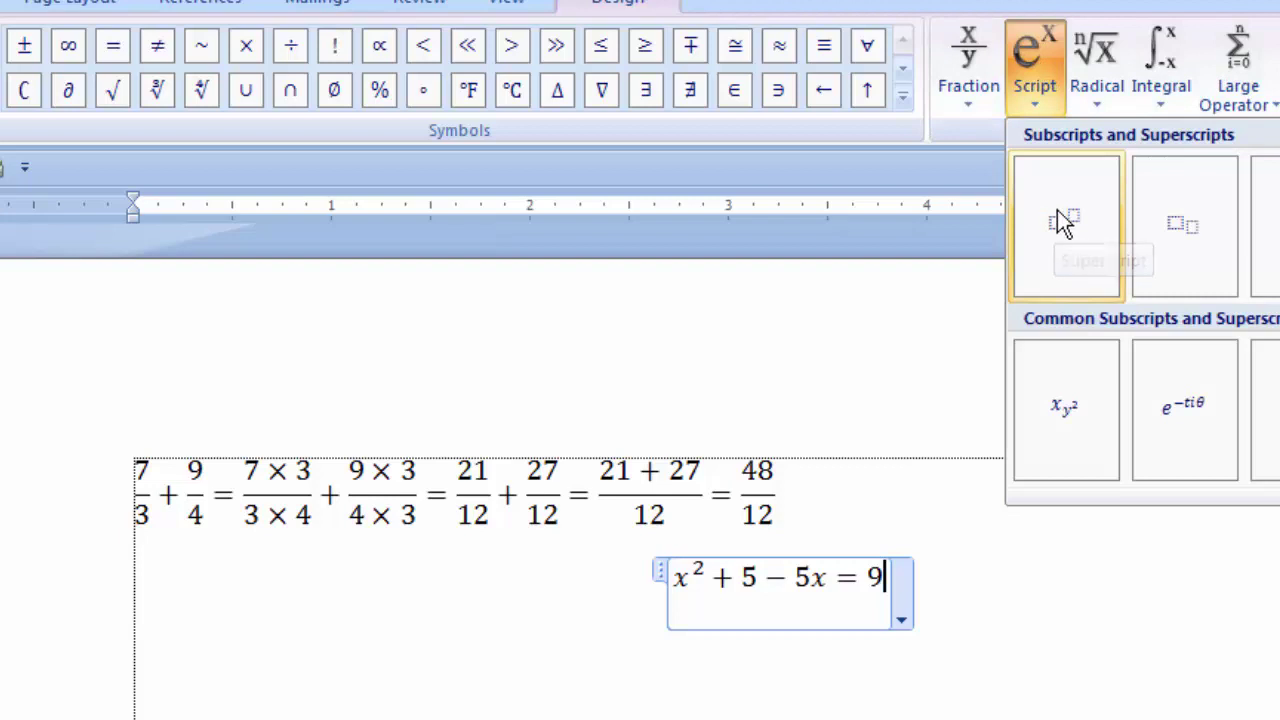
pyautogui.click(1060, 230)
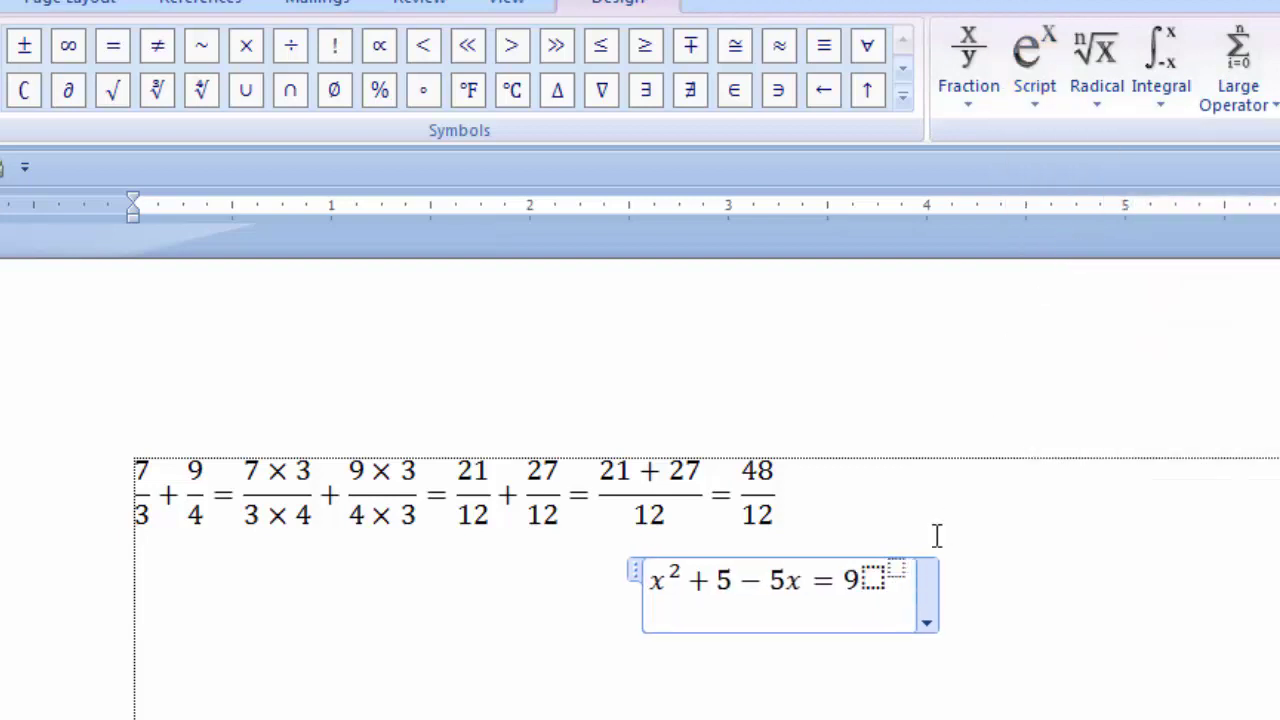
pyautogui.click(876, 584)
pyautogui.write('x')
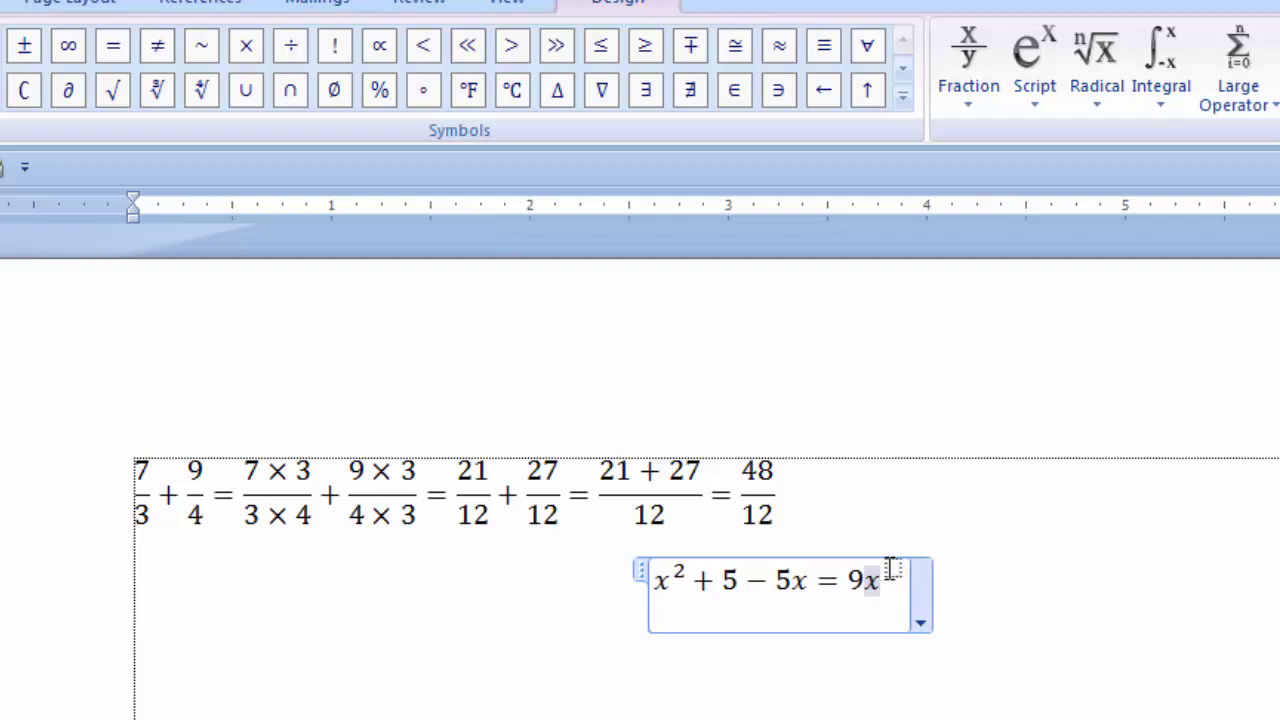
pyautogui.click(893, 569)
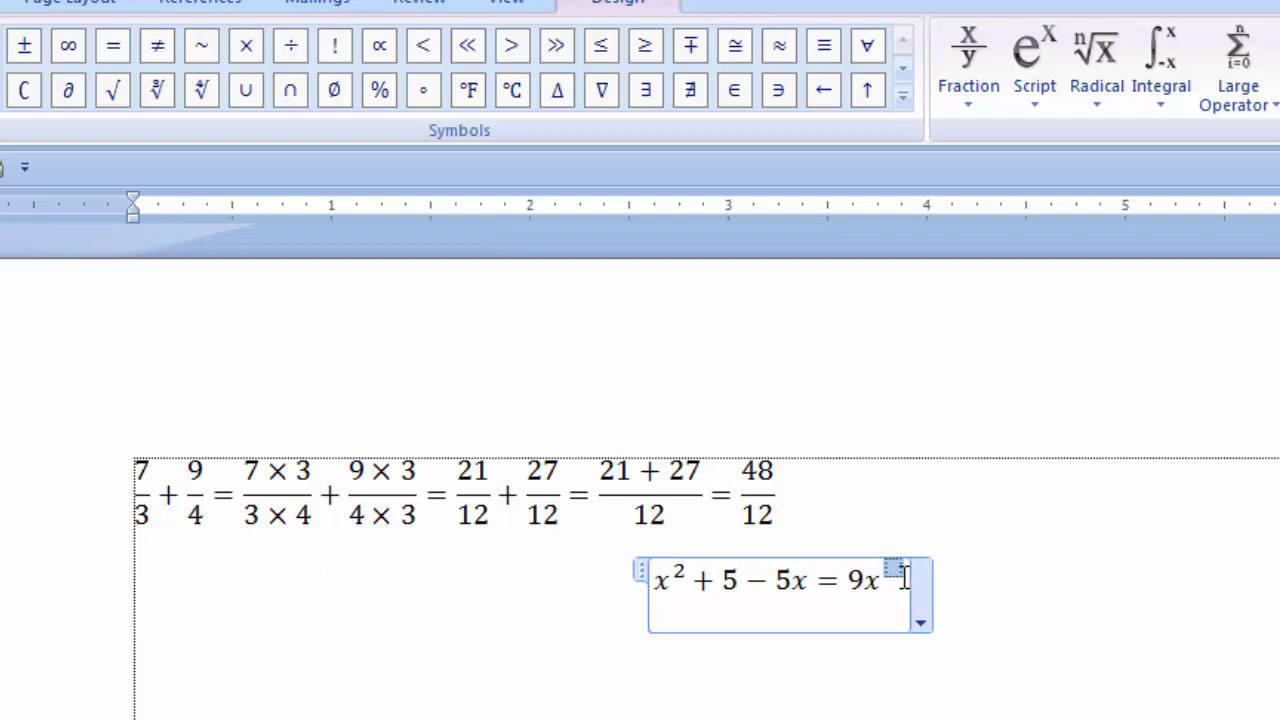
pyautogui.write('2')
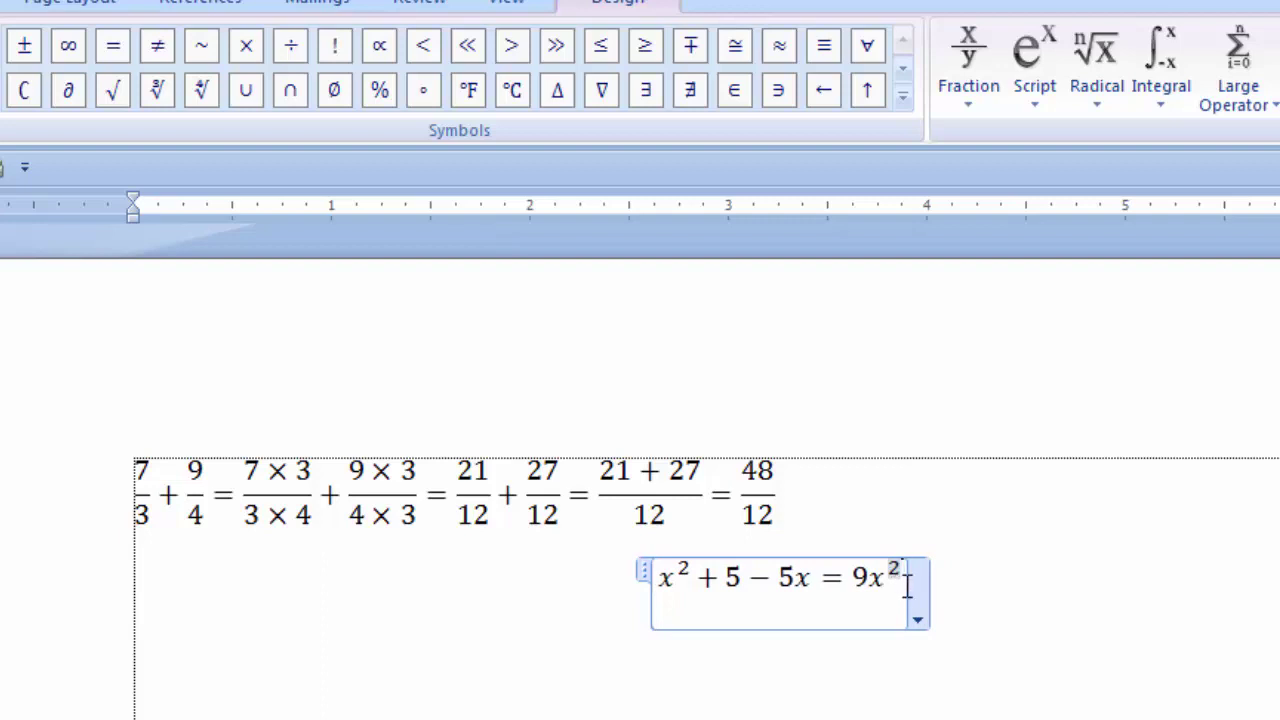
pyautogui.click(907, 585)
# Append a minus sign and 7 after 9x² so the equation ends with − 7
pyautogui.click(902, 95)
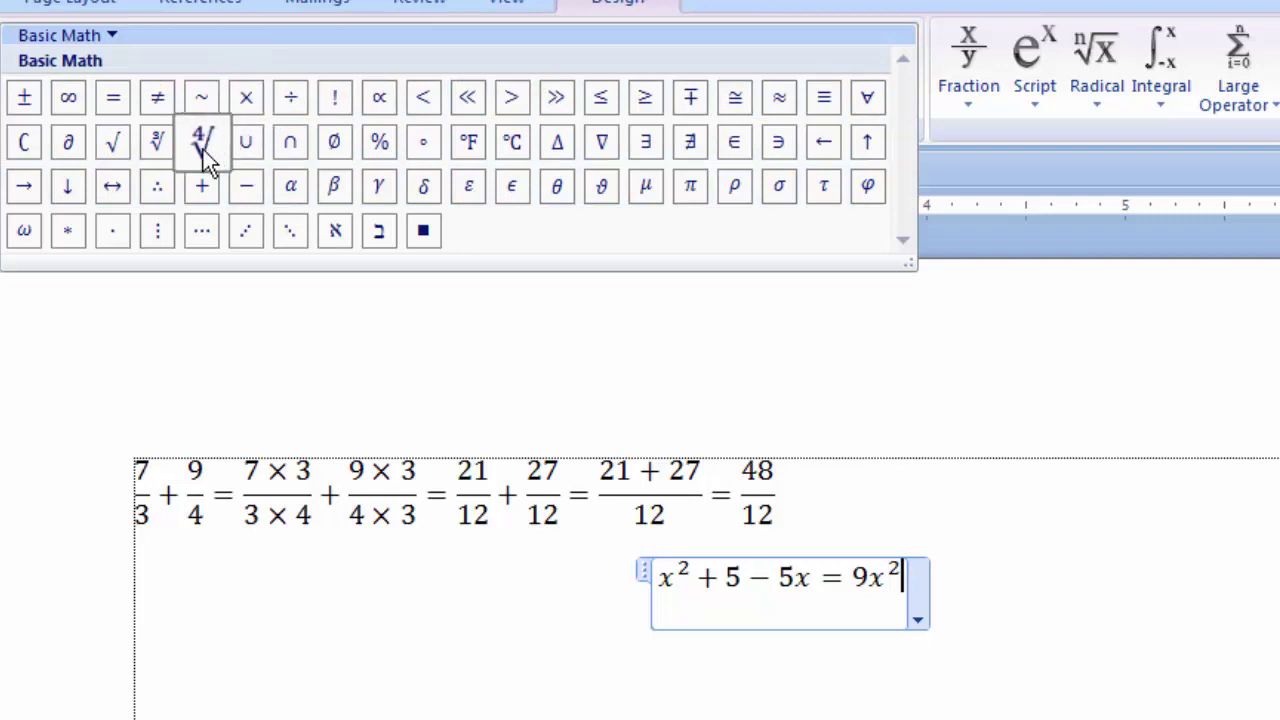
pyautogui.click(246, 190)
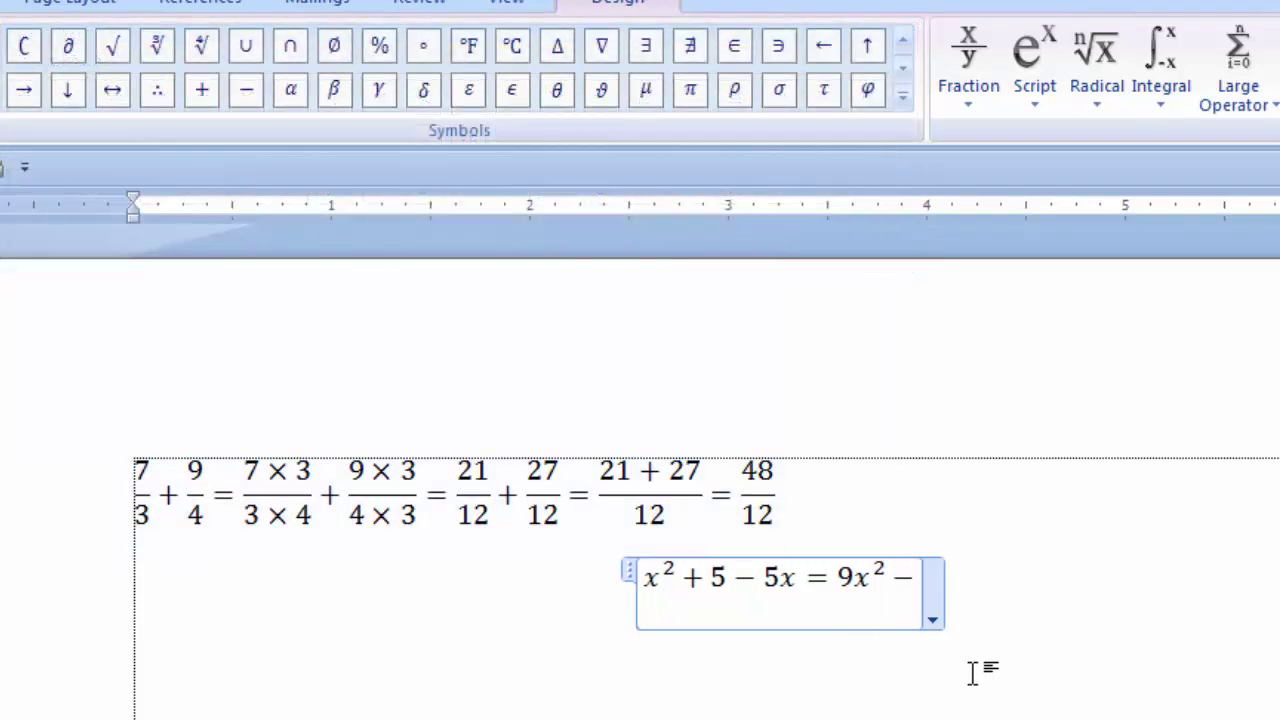
pyautogui.write('7')
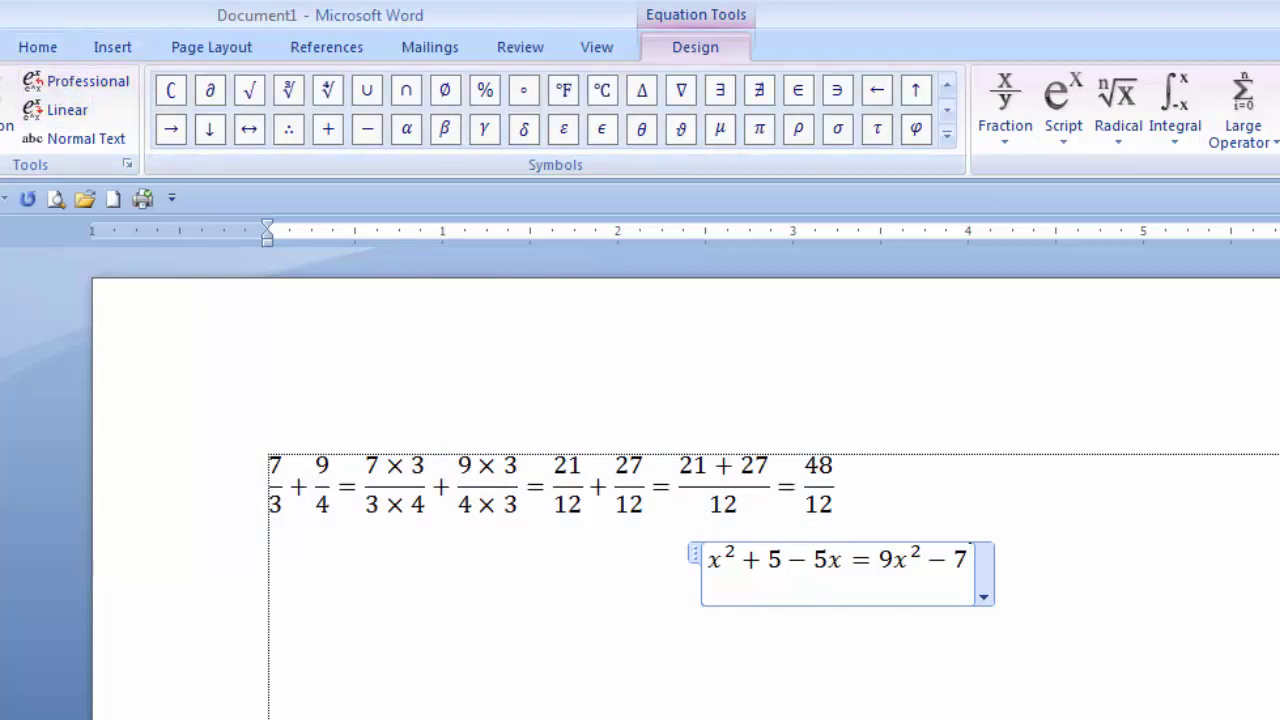
# Left-align the x²+5−5x=9x²−7 equation under the fraction sum and finish editing it
pyautogui.click(1094, 694)
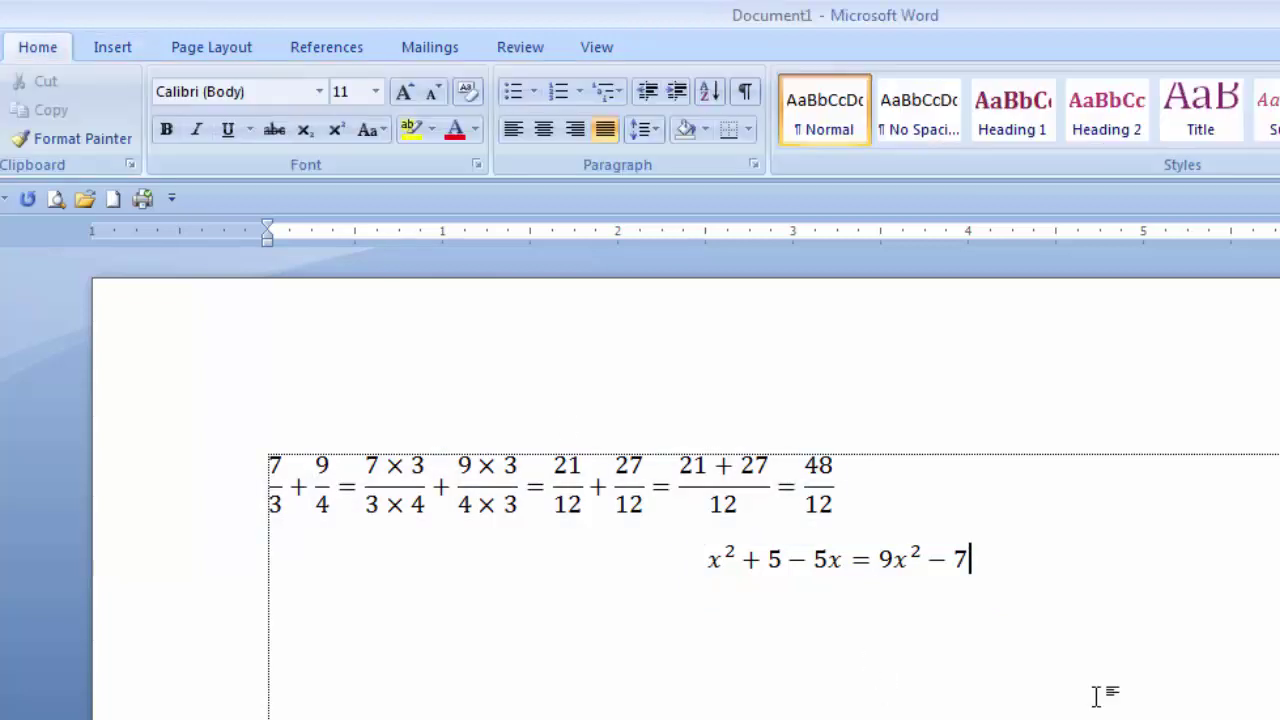
pyautogui.click(743, 558)
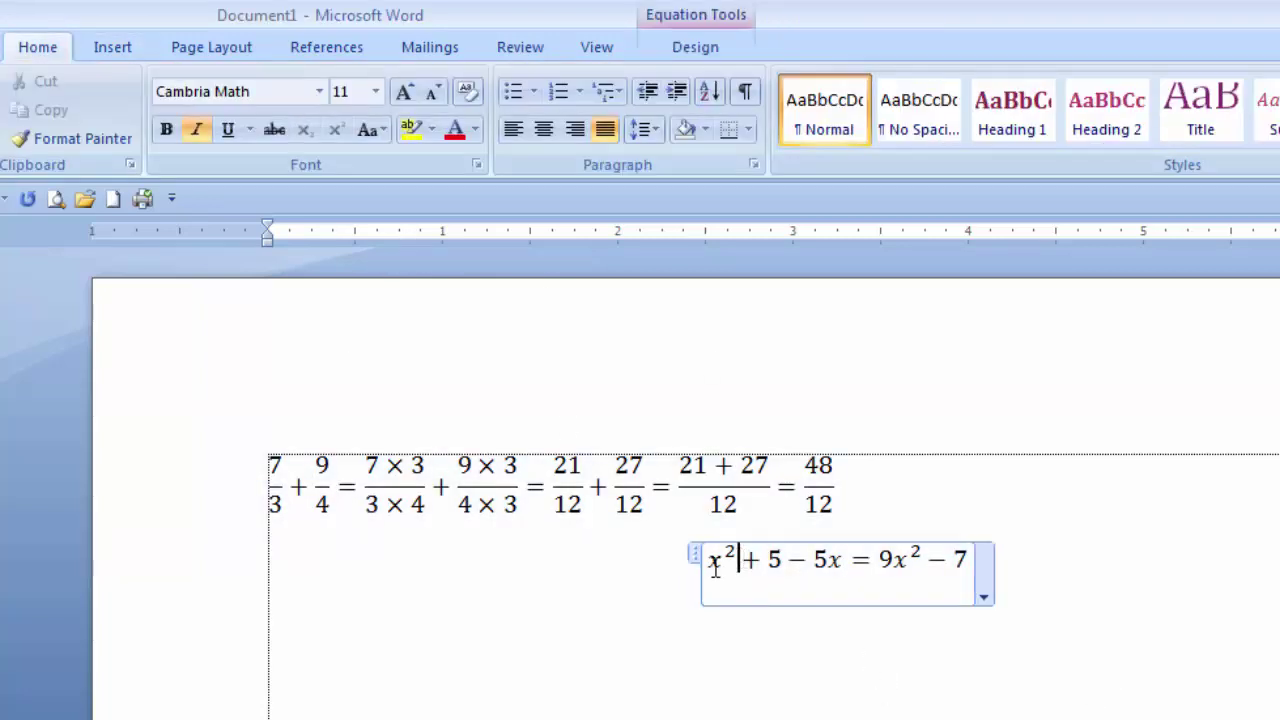
pyautogui.click(515, 131)
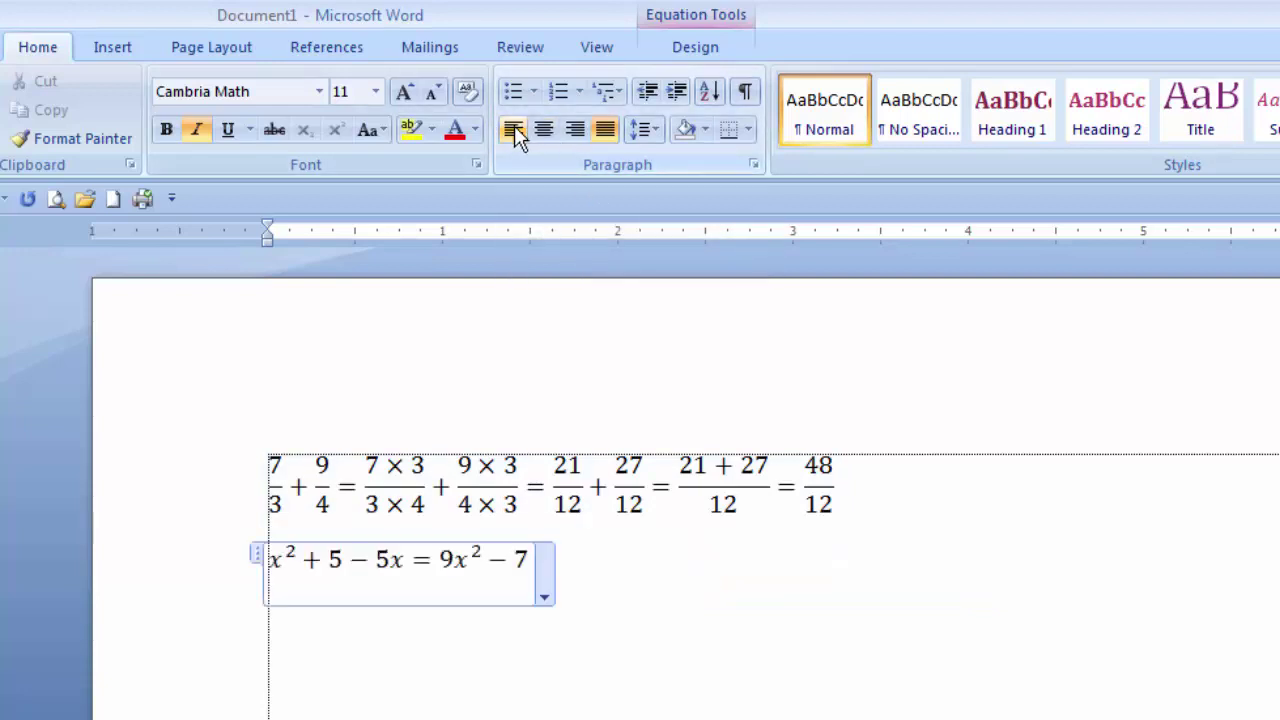
pyautogui.click(632, 676)
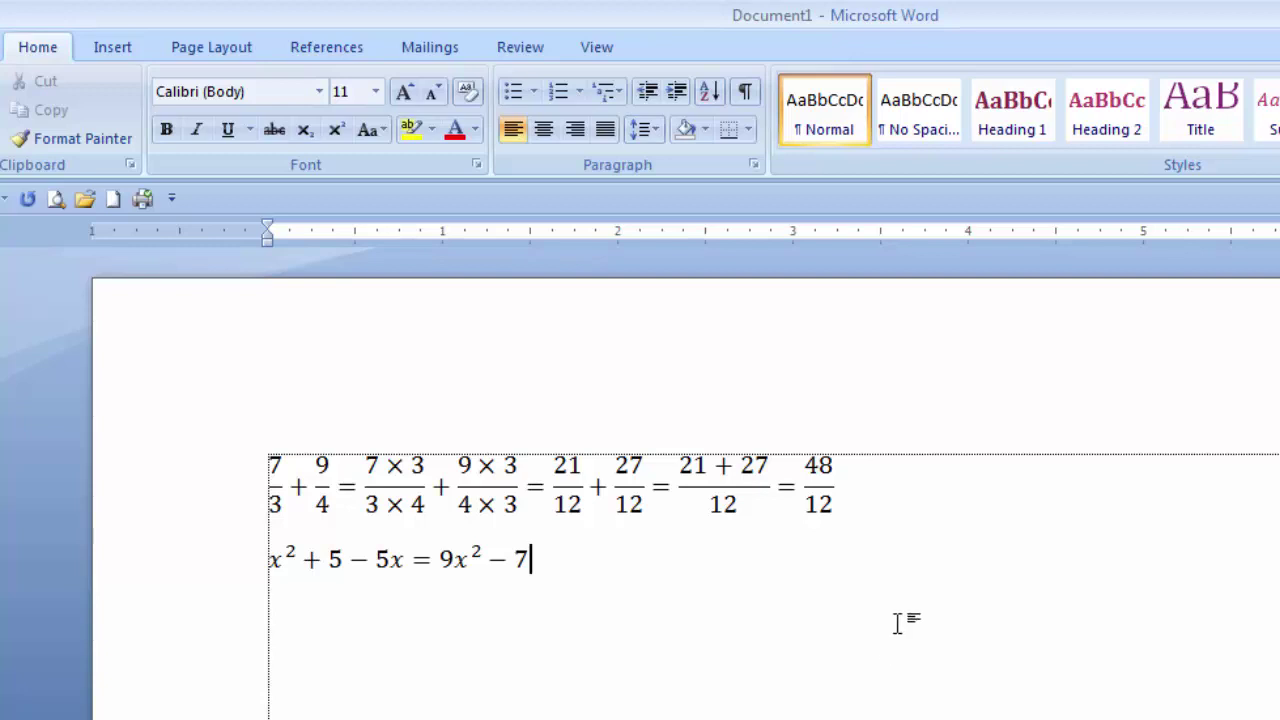
pyautogui.moveTo(540, 568); pyautogui.dragTo(321, 568)
pyautogui.click(566, 598)
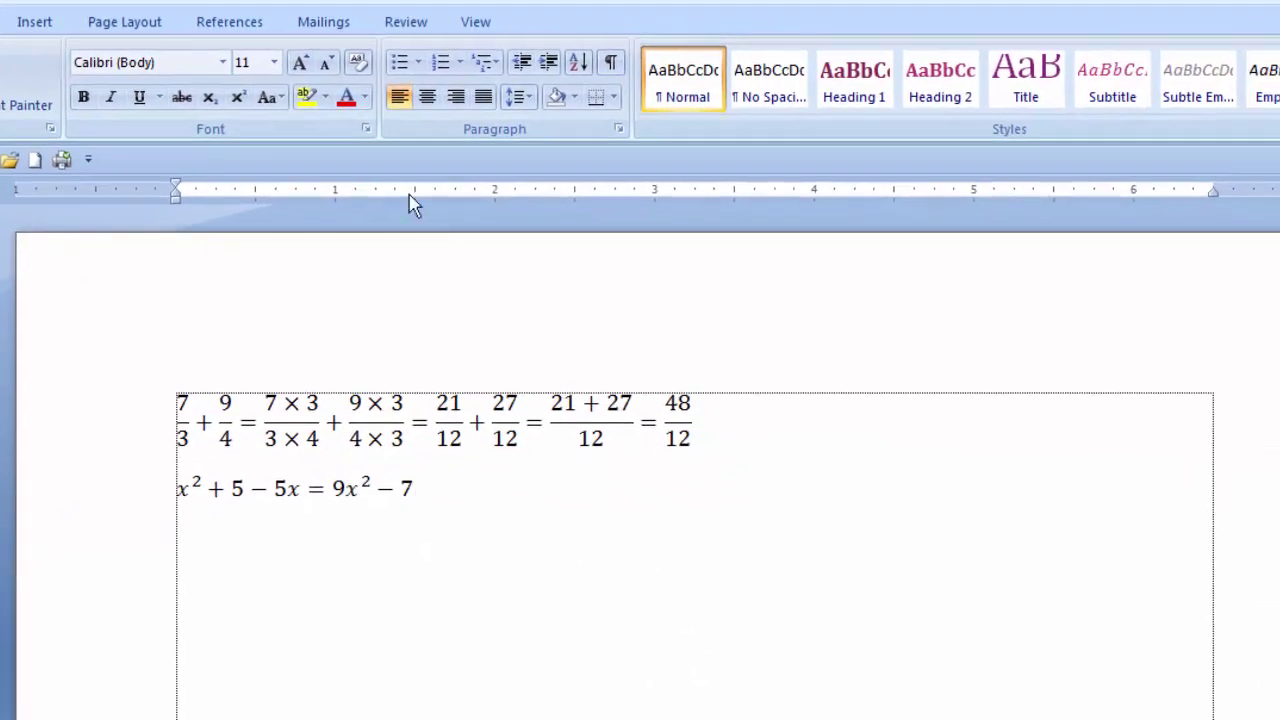
# Insert an empty equation on a new line below the second equation
pyautogui.click(35, 22)
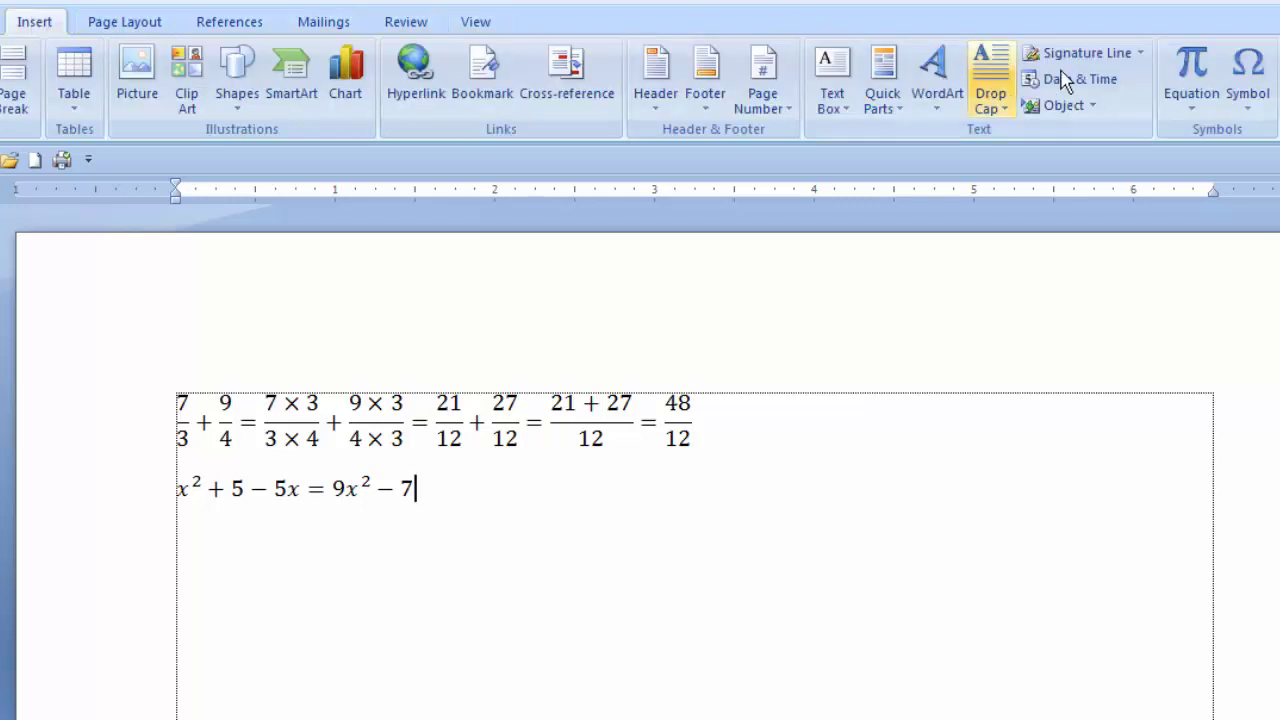
pyautogui.click(1193, 65)
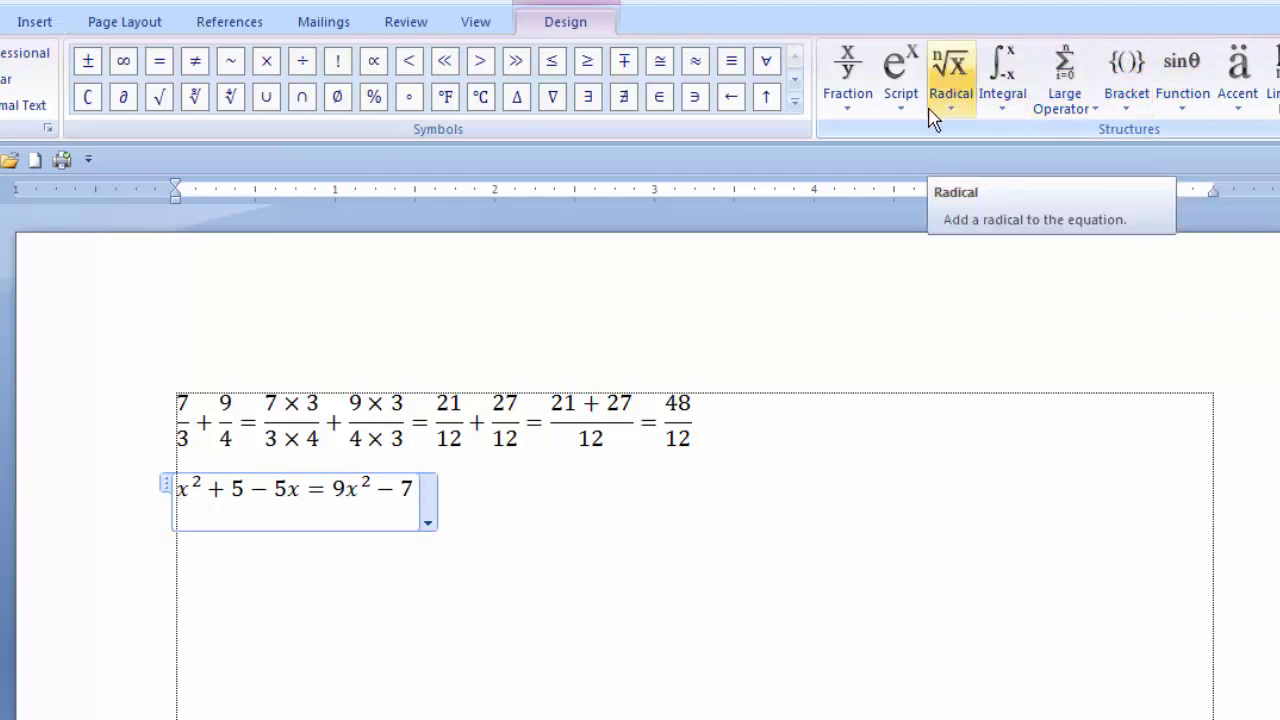
pyautogui.click(461, 507)
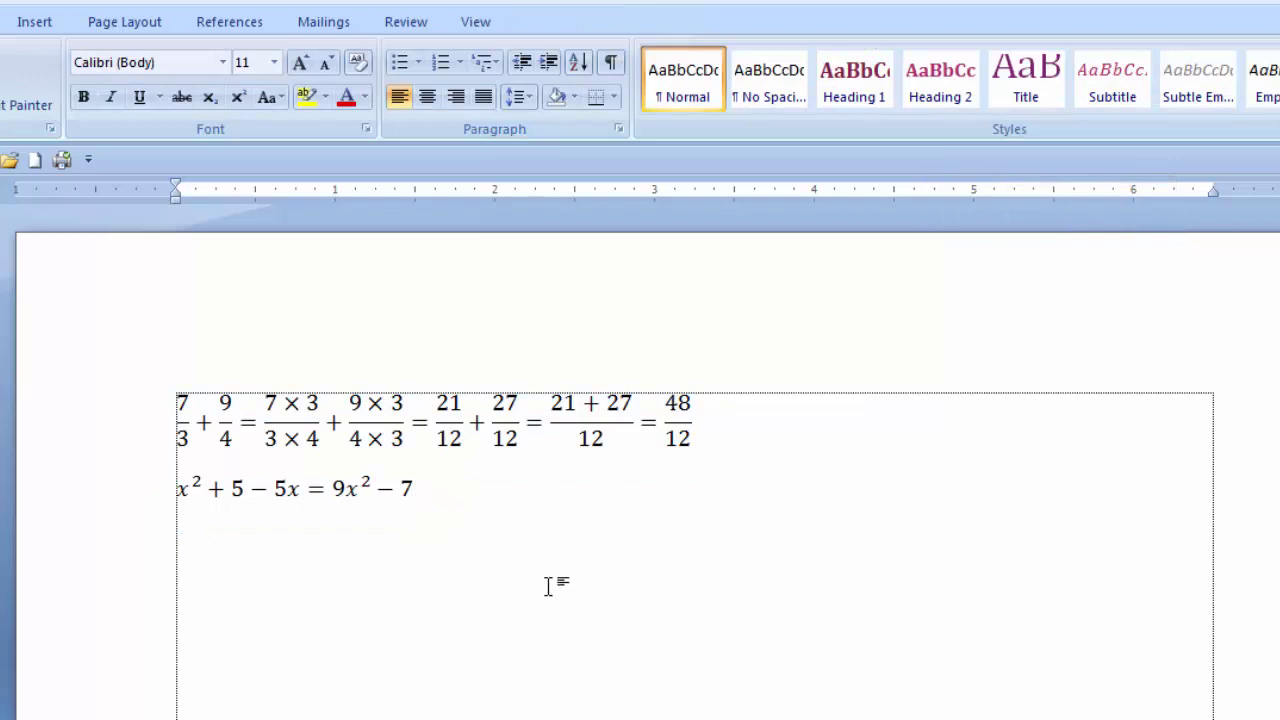
pyautogui.press('Return')
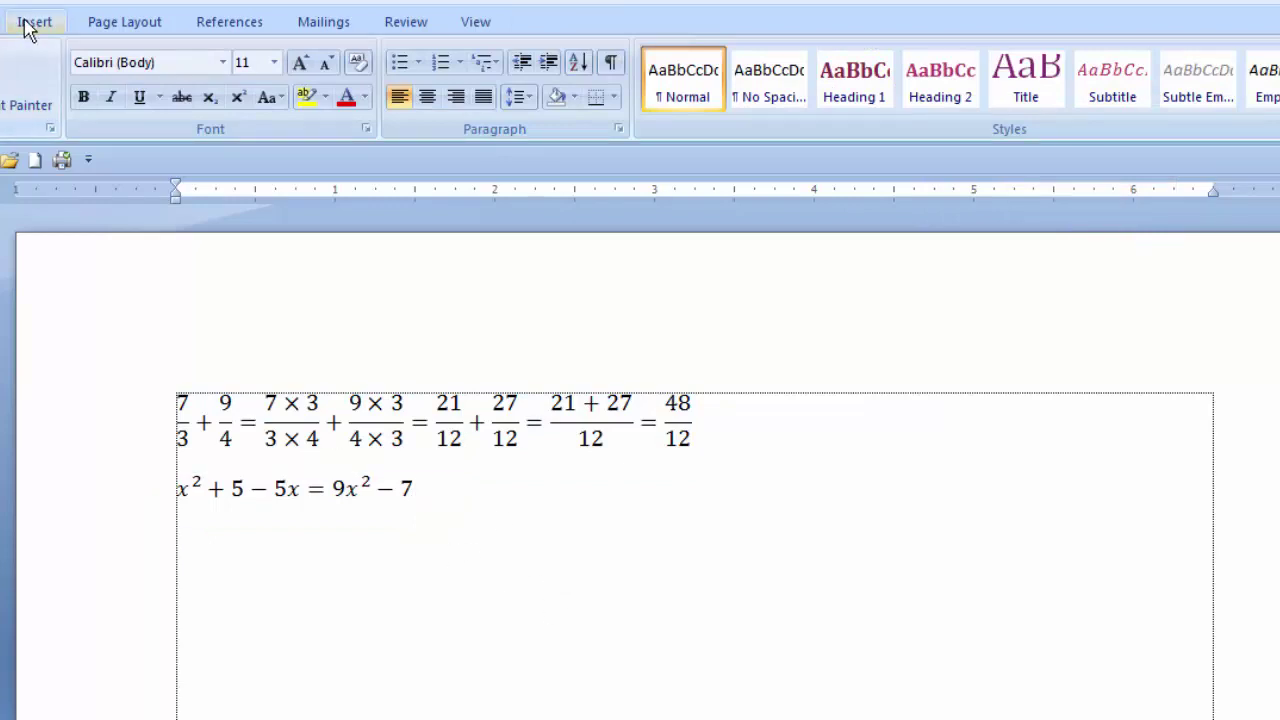
pyautogui.click(32, 22)
pyautogui.click(1192, 65)
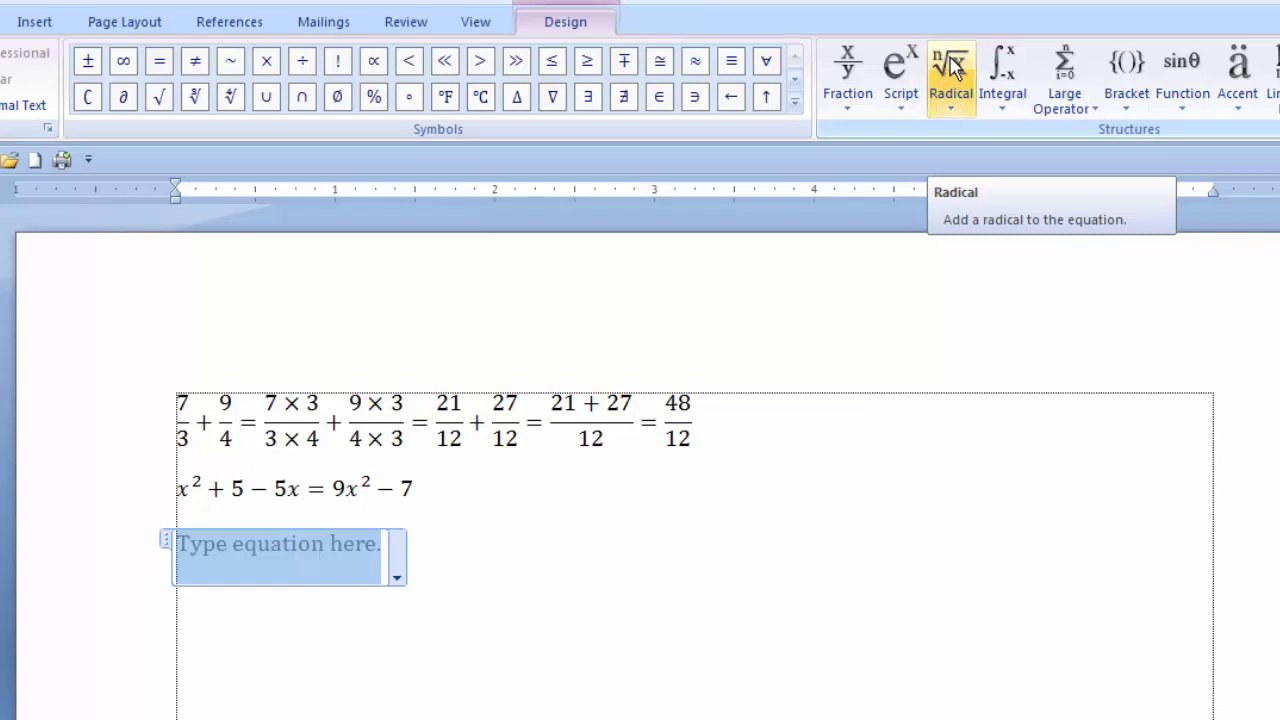
# Build √3 from the Square Root template, undoing the accidental fraction
pyautogui.click(955, 68)
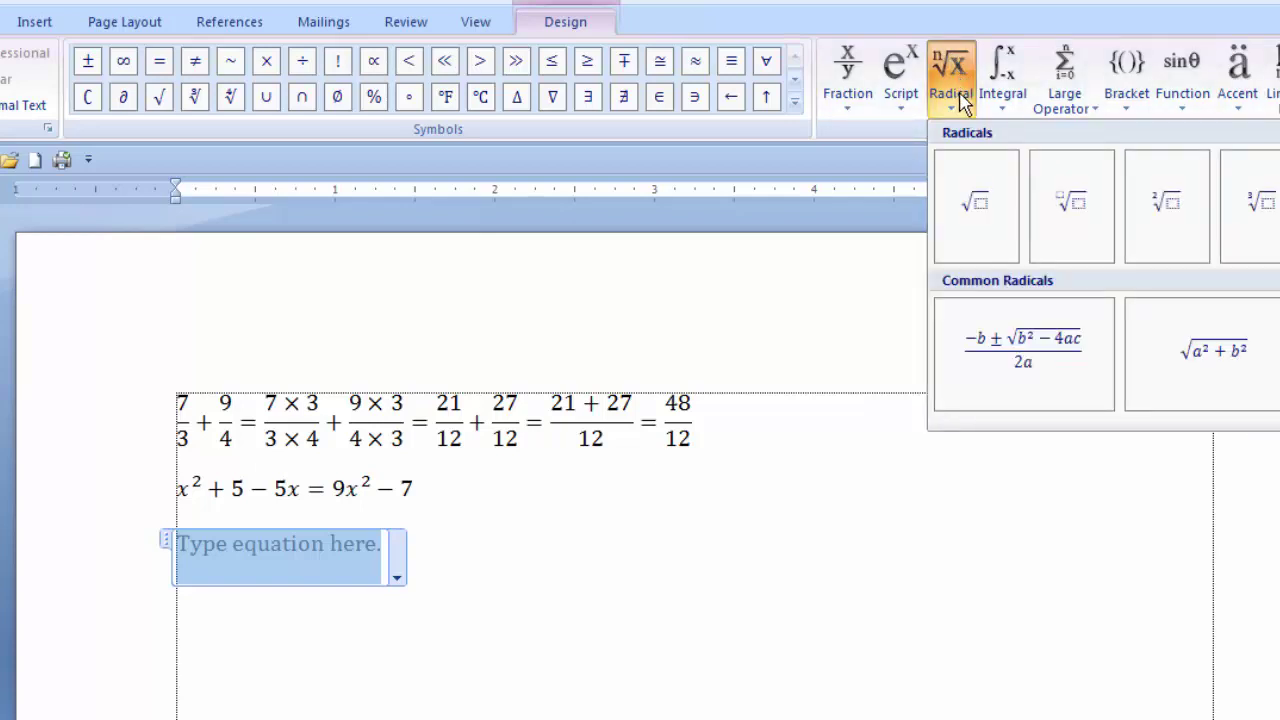
pyautogui.click(976, 218)
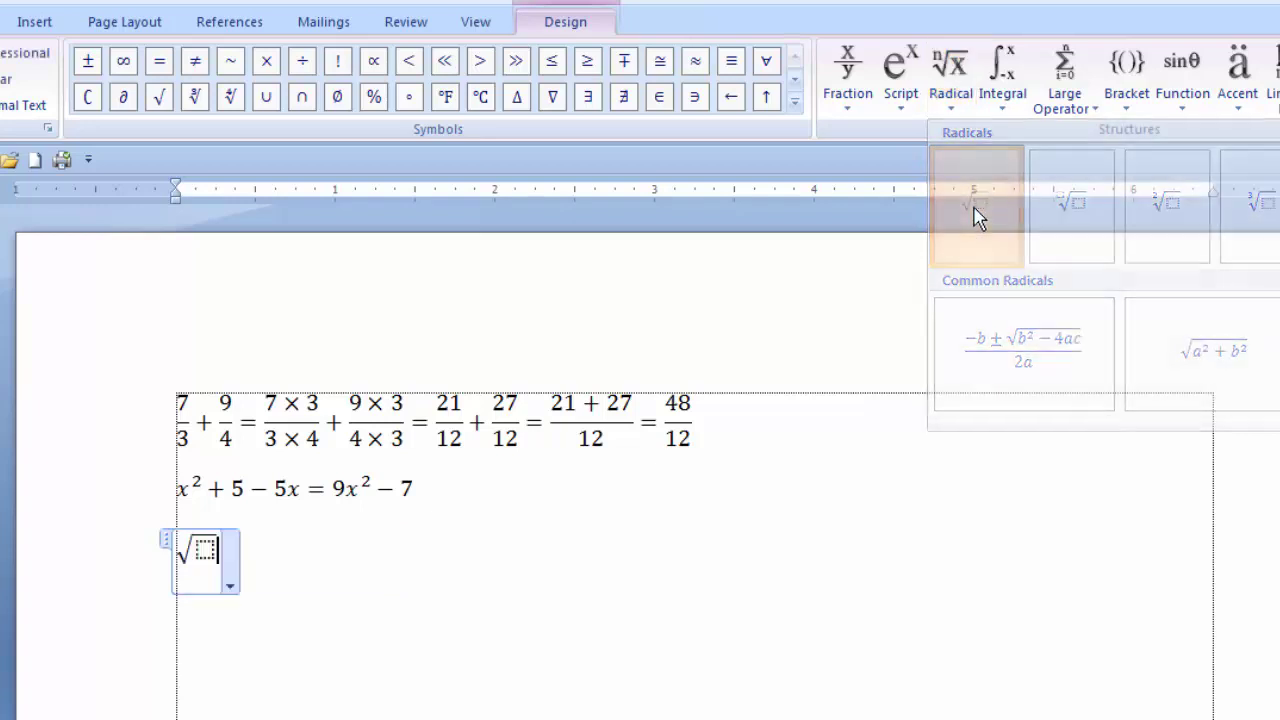
pyautogui.click(204, 549)
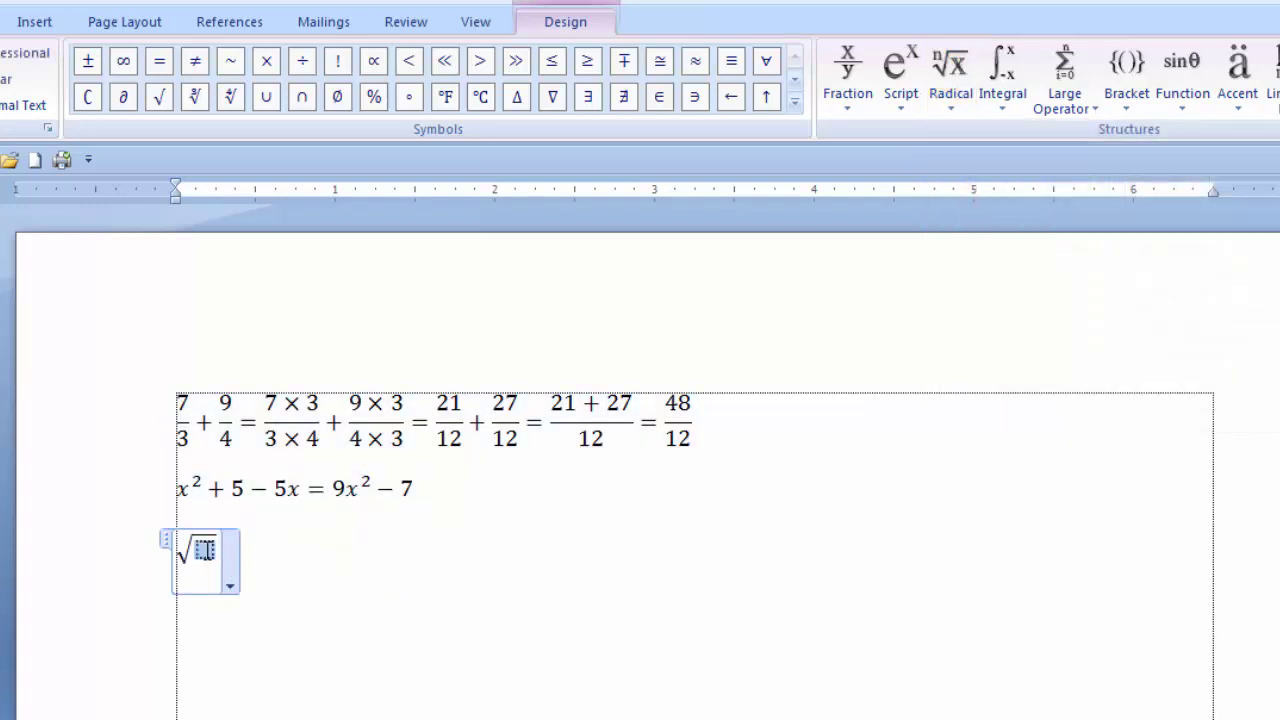
pyautogui.write('3')
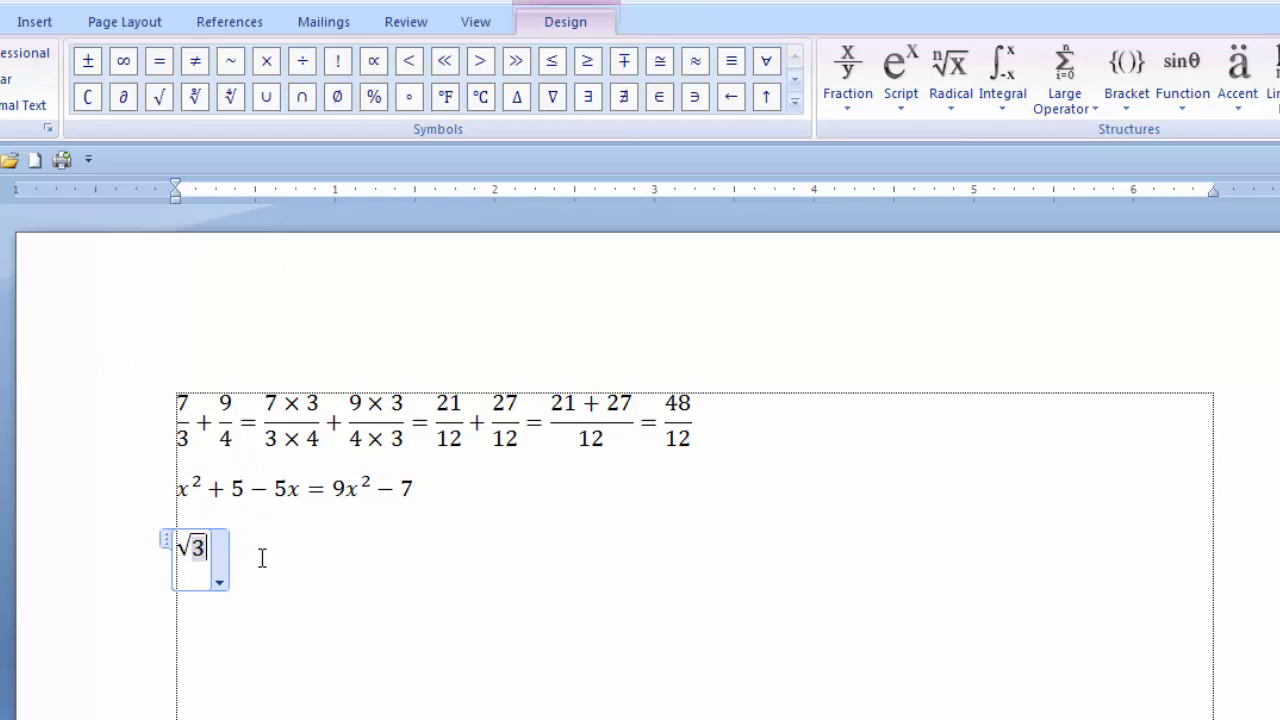
pyautogui.write('/')
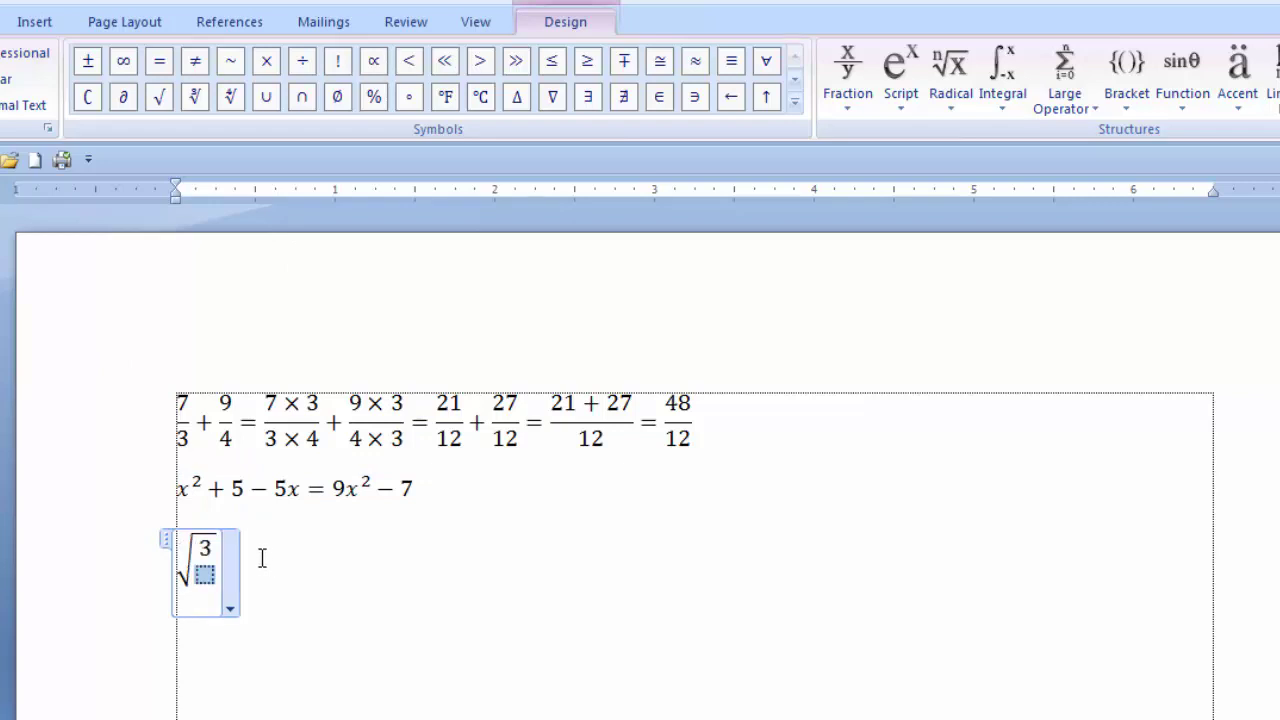
pyautogui.hotkey('shift', 'Left')
pyautogui.click(263, 558)
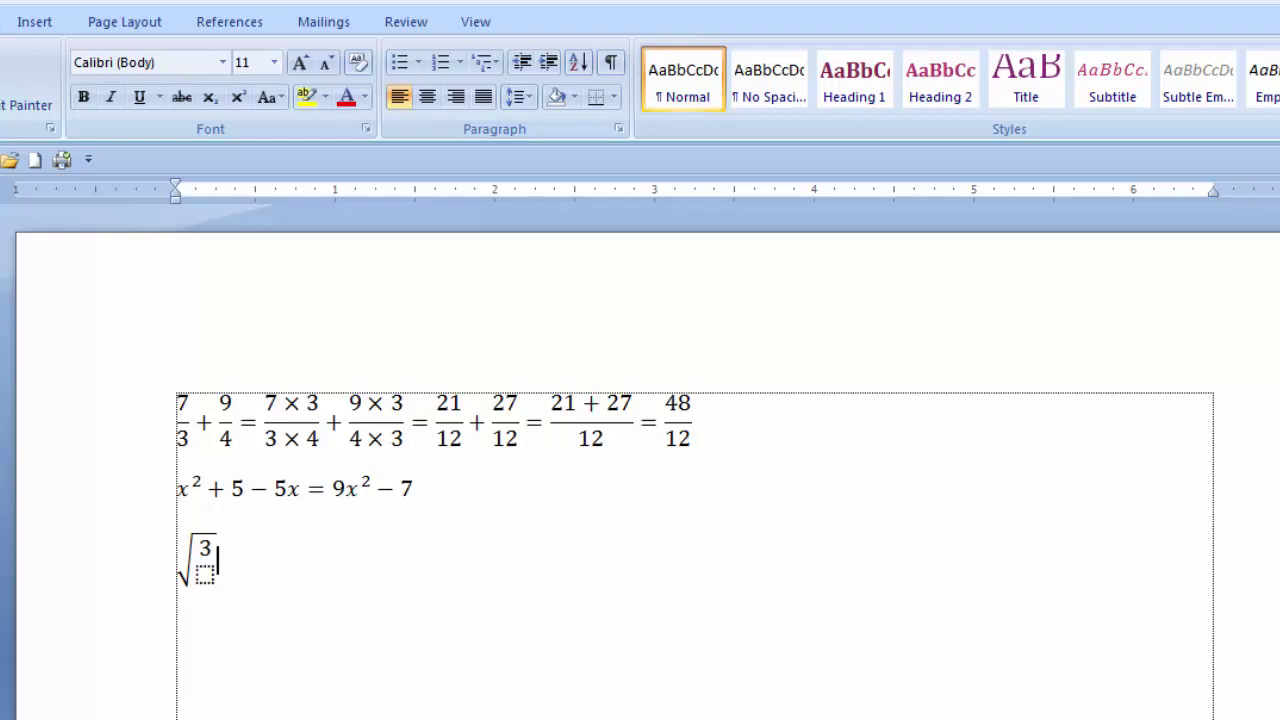
pyautogui.hotkey('ctrl', 'z')
pyautogui.click(312, 555)
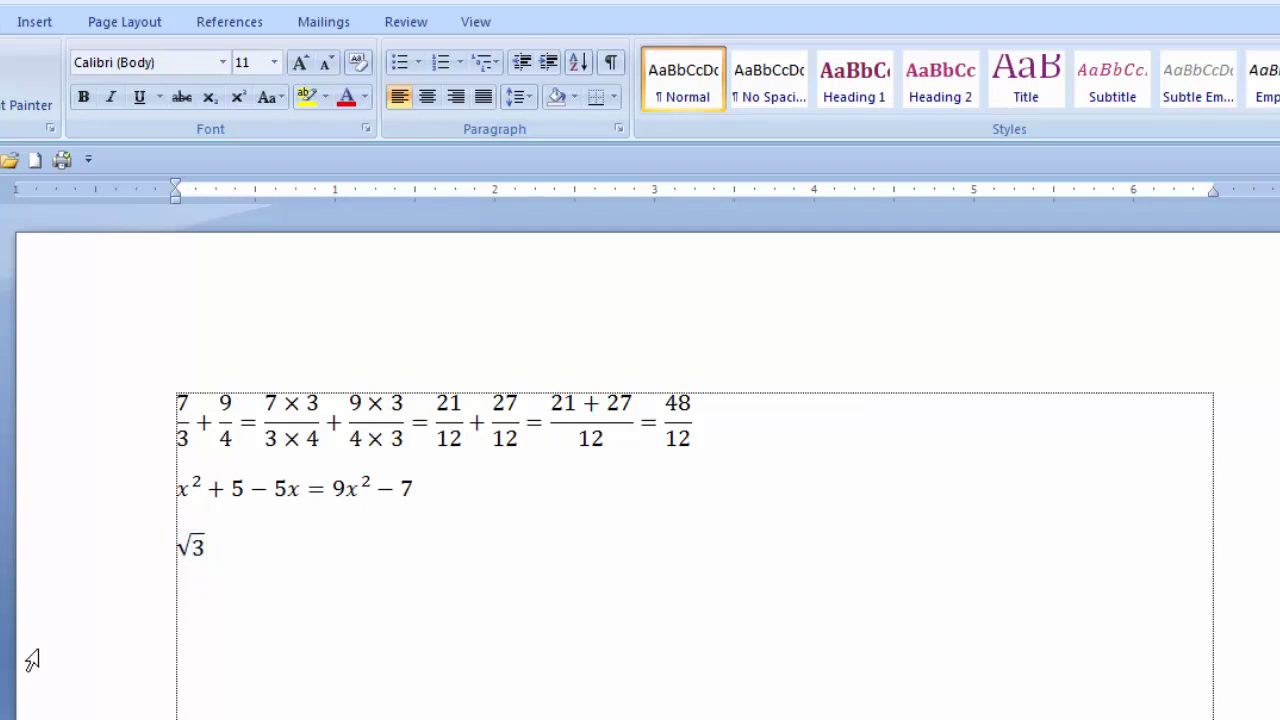
# Insert a new equation below √3 using the radical-with-degree template
pyautogui.click(35, 24)
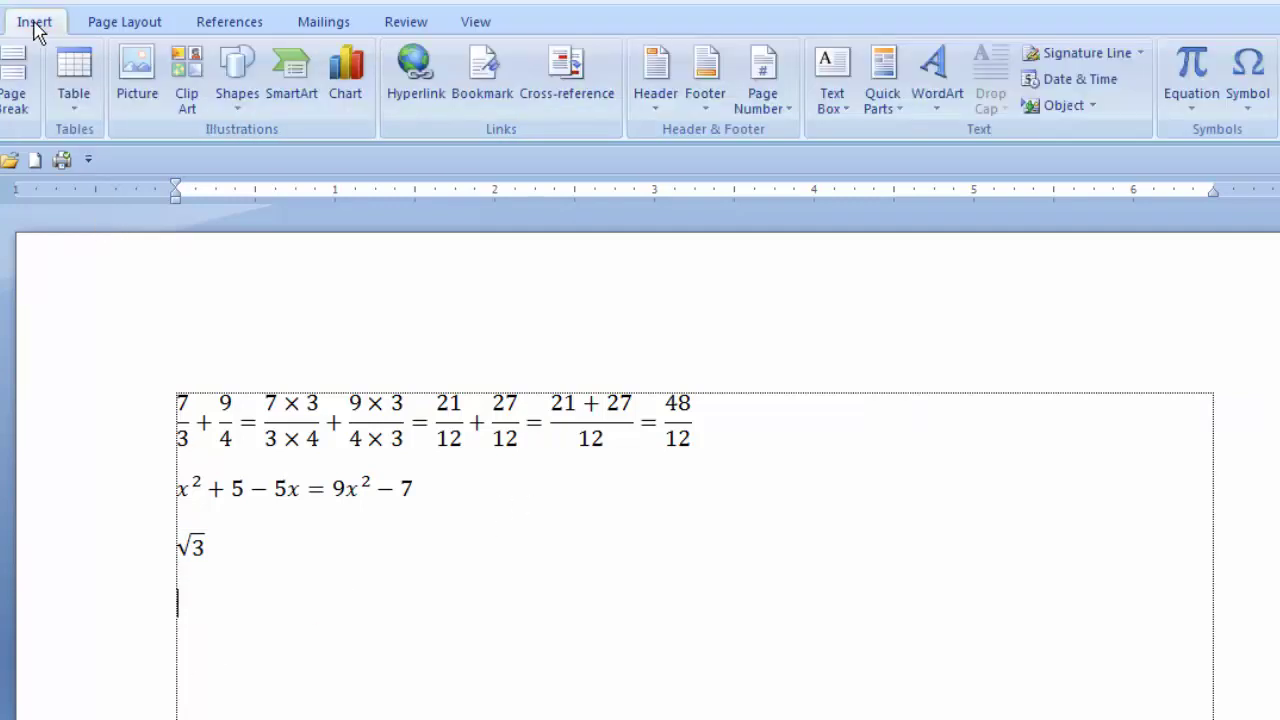
pyautogui.click(1186, 70)
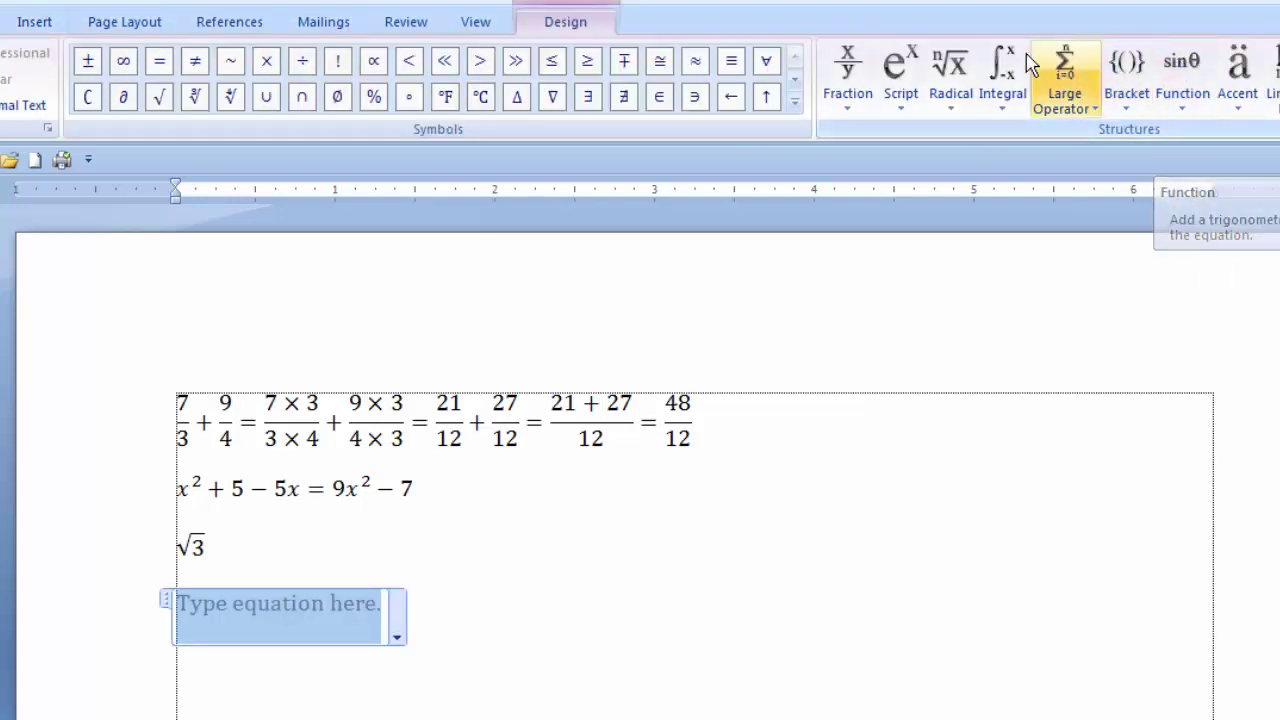
pyautogui.click(958, 76)
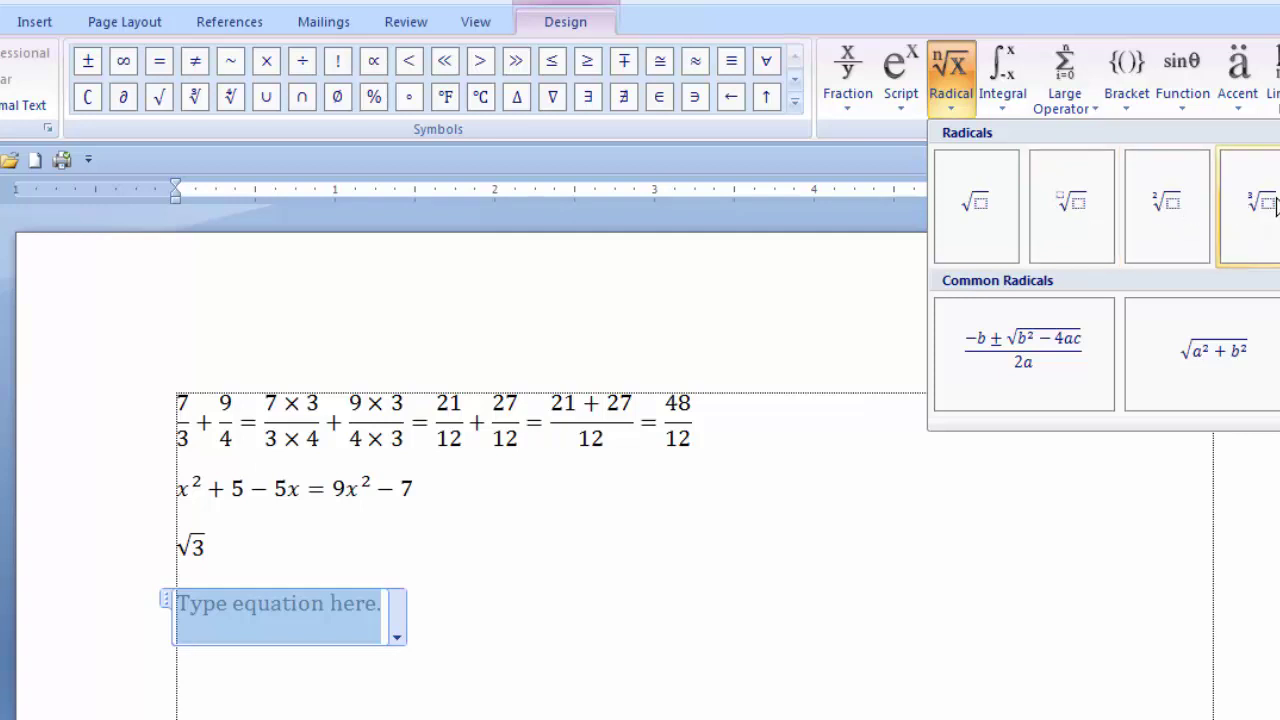
pyautogui.click(1072, 212)
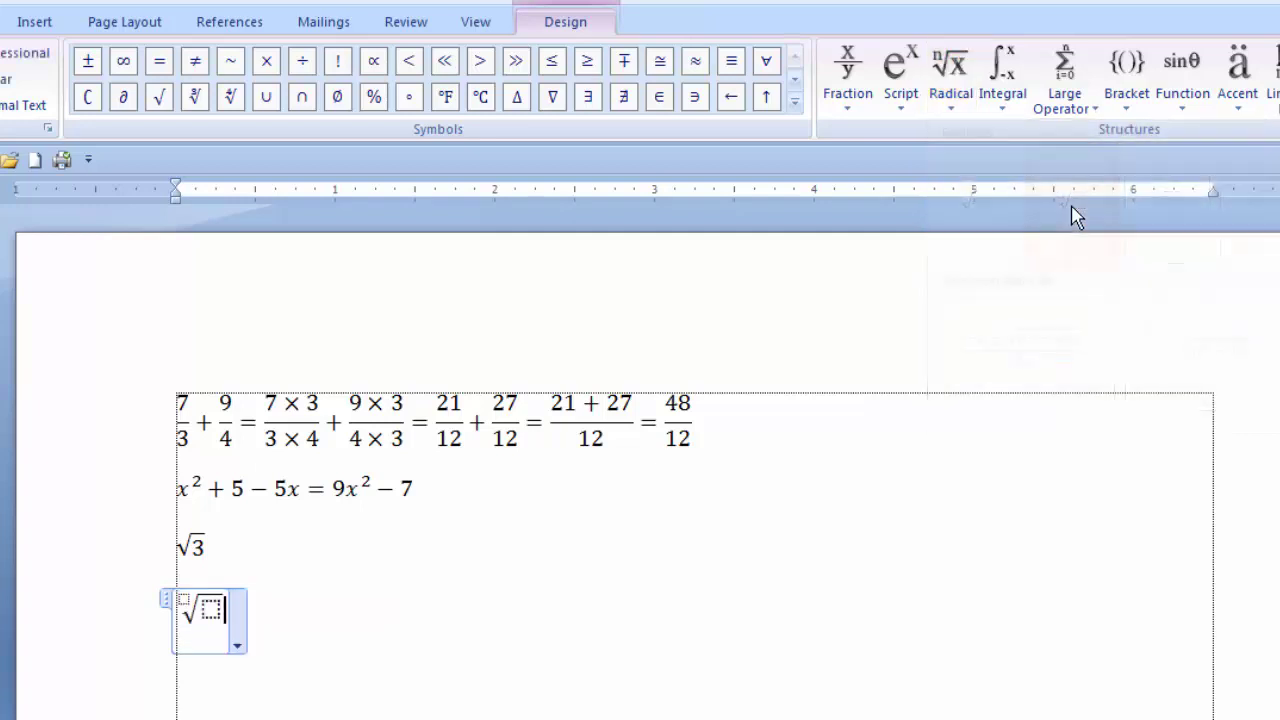
# Fill in 4 under the root and degree 3 to form ∛4
pyautogui.click(225, 610)
pyautogui.click(211, 610)
pyautogui.write('4')
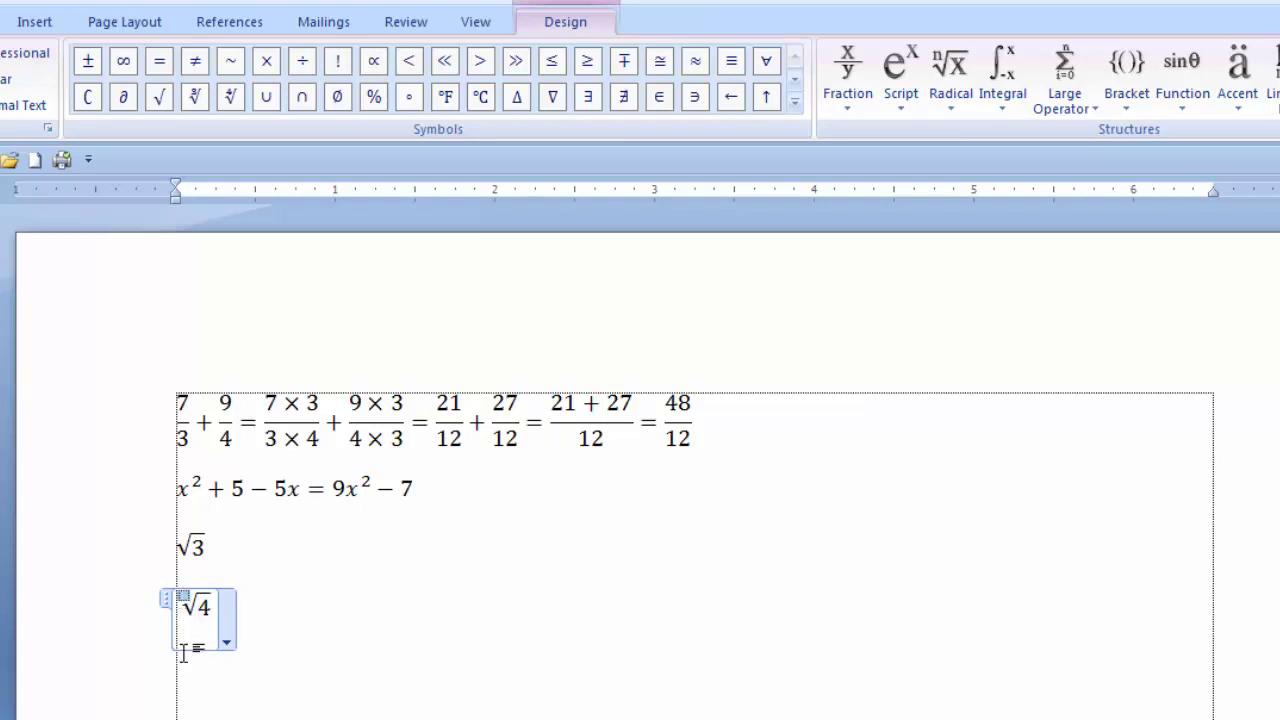
pyautogui.write('3')
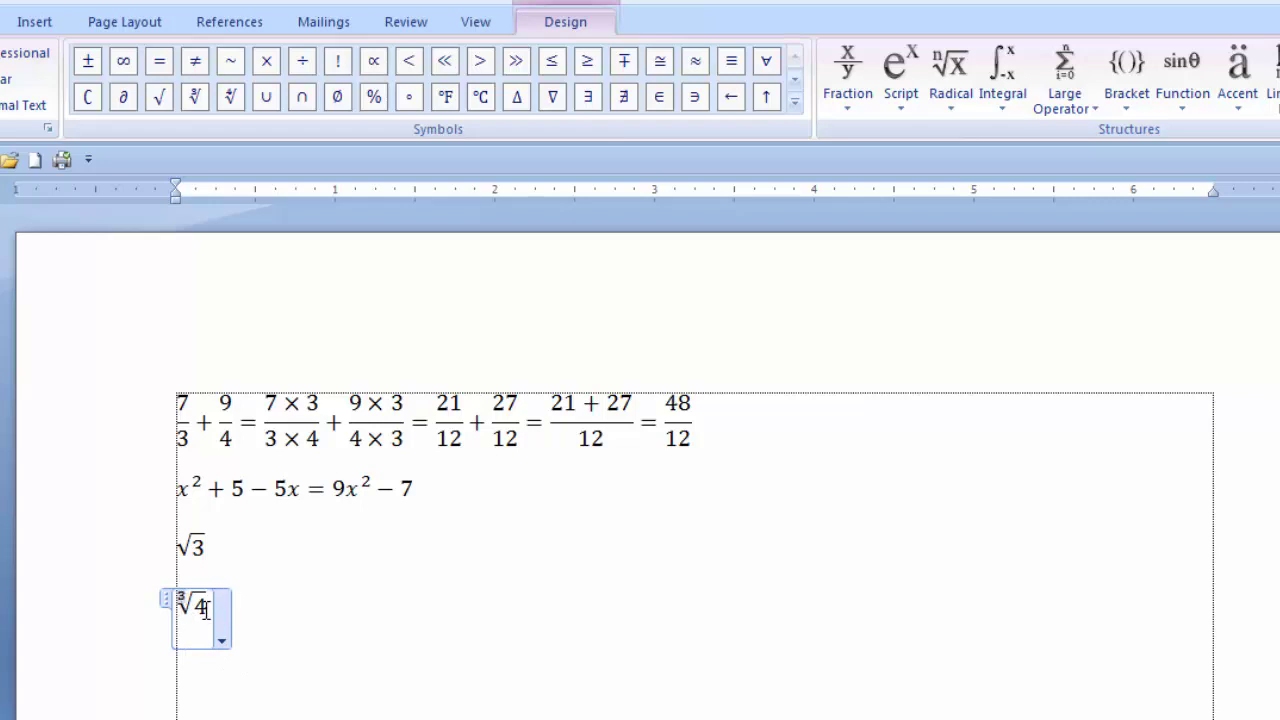
pyautogui.click(300, 620)
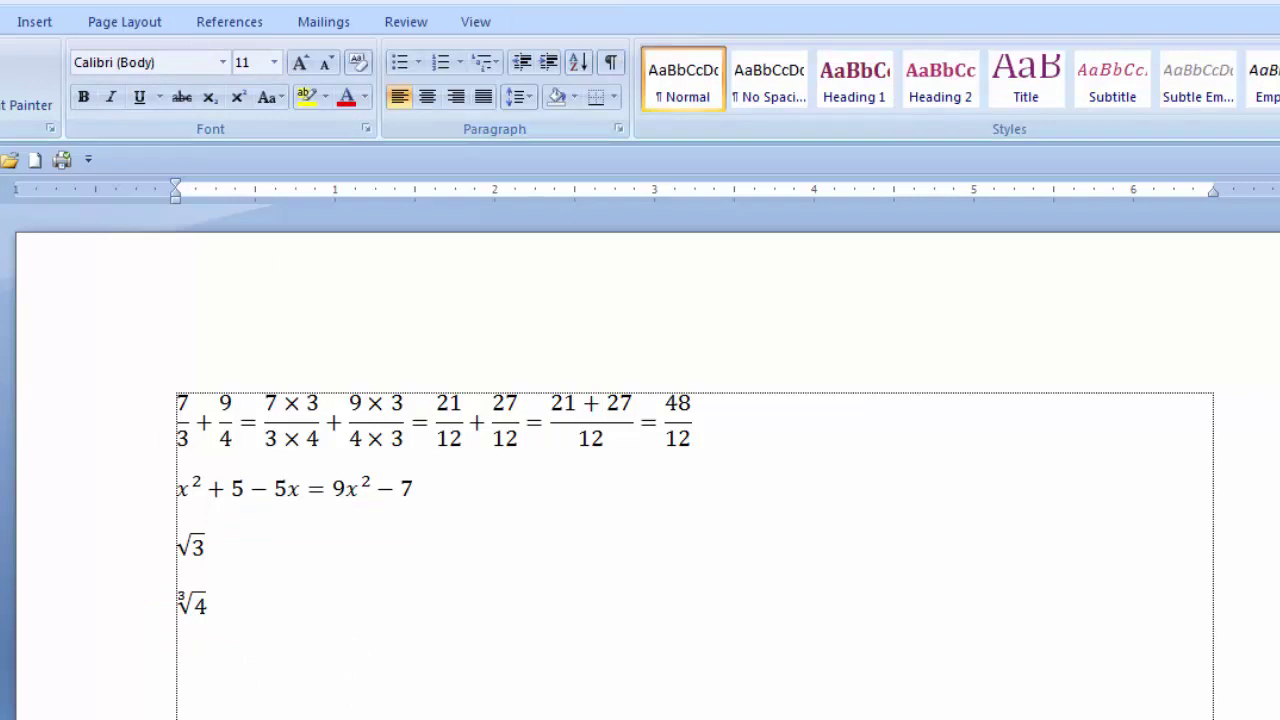
pyautogui.click(32, 22)
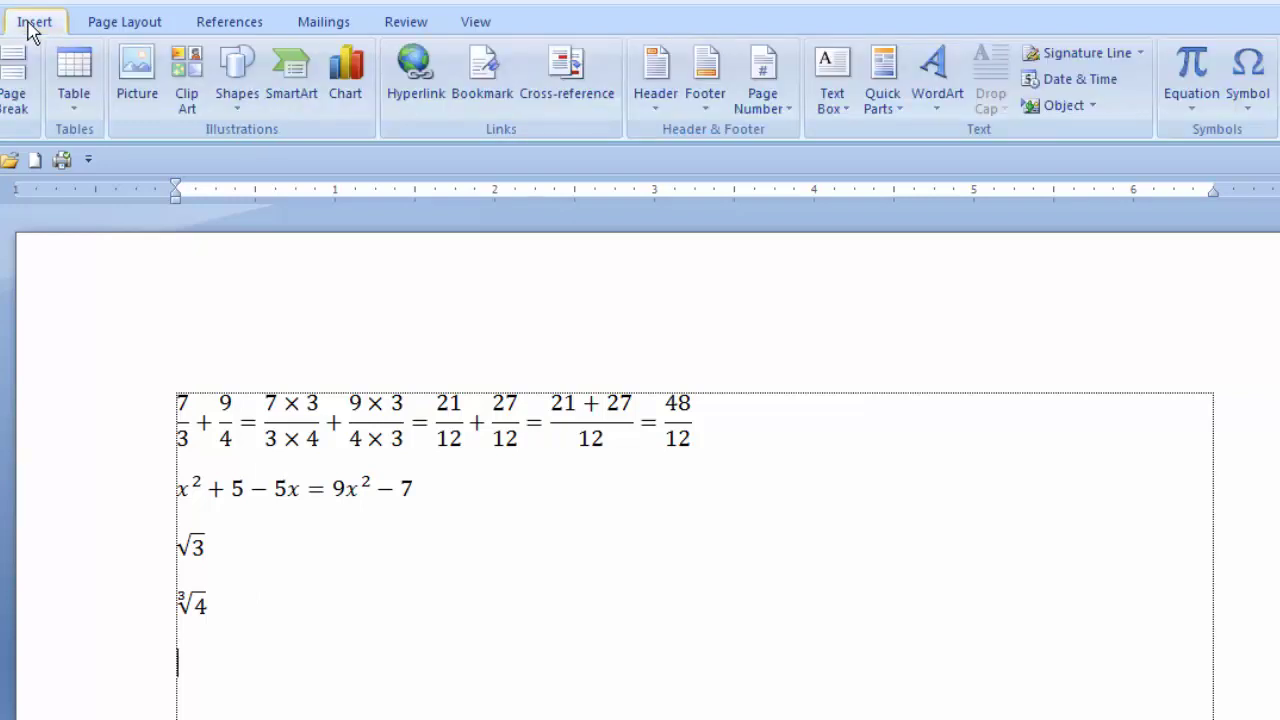
# Insert a single-integral equation below ∛4 with 5 as the integrand
pyautogui.click(1193, 64)
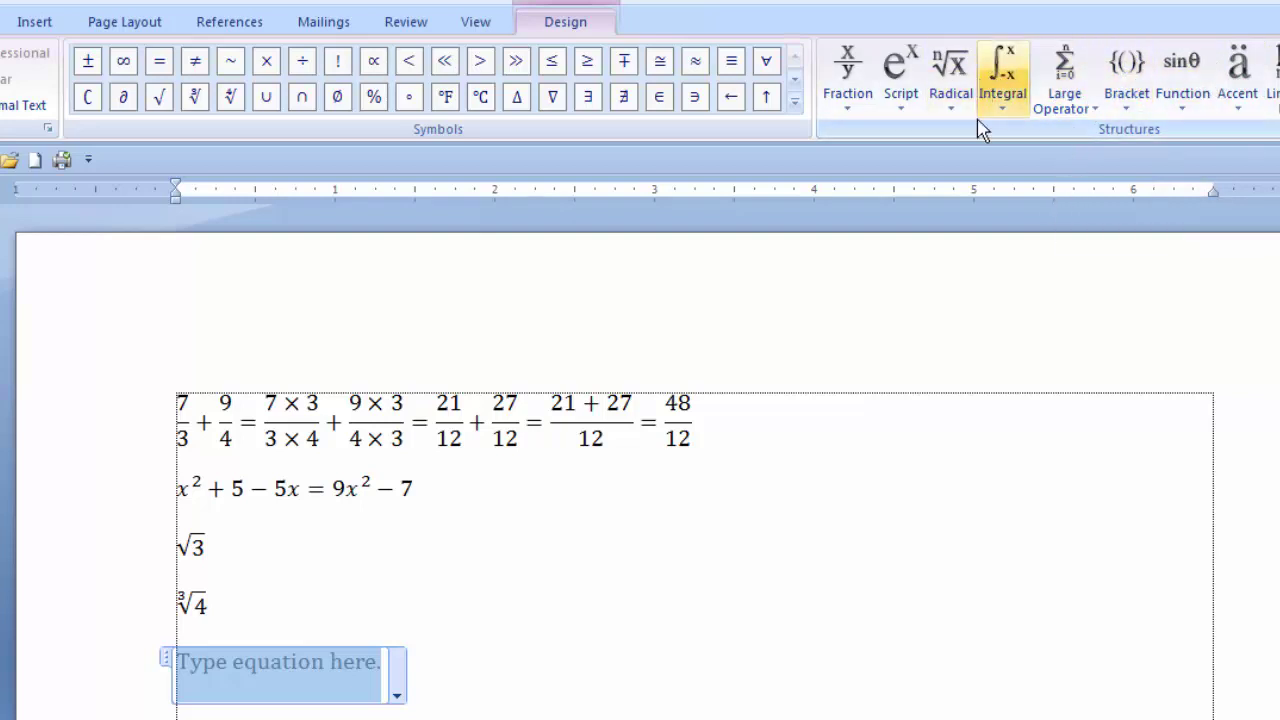
pyautogui.click(1008, 66)
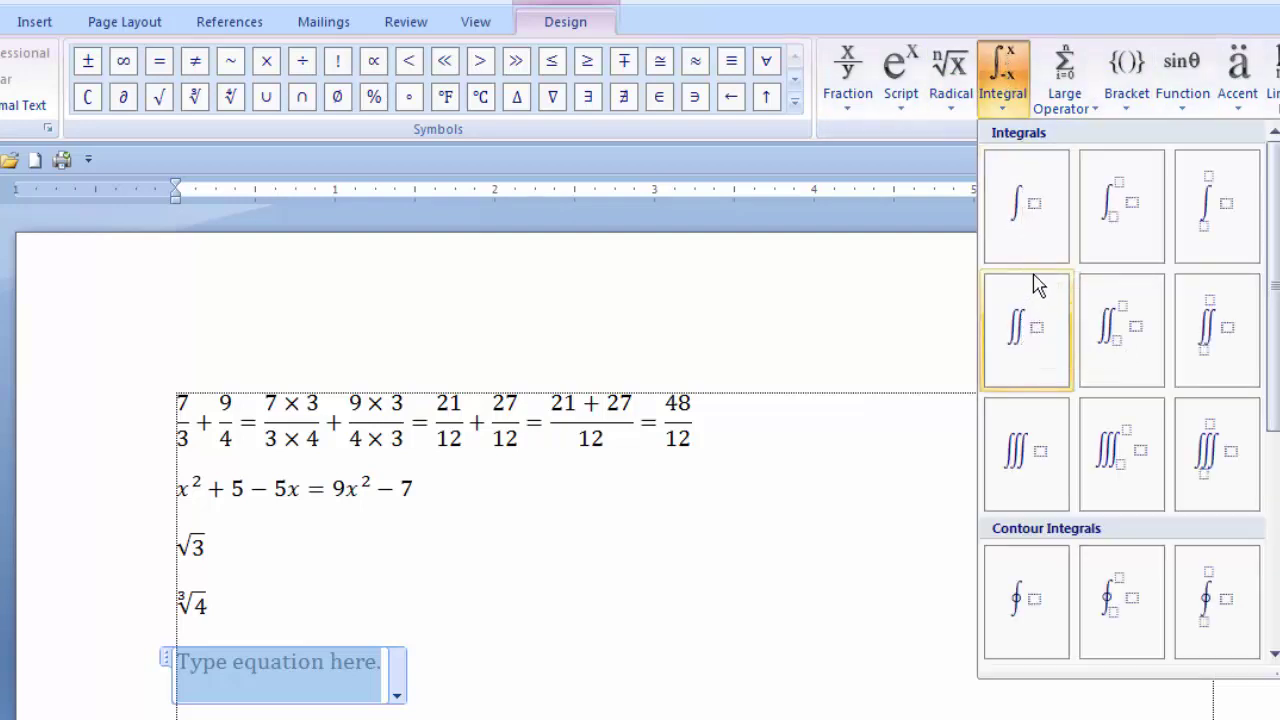
pyautogui.click(1030, 206)
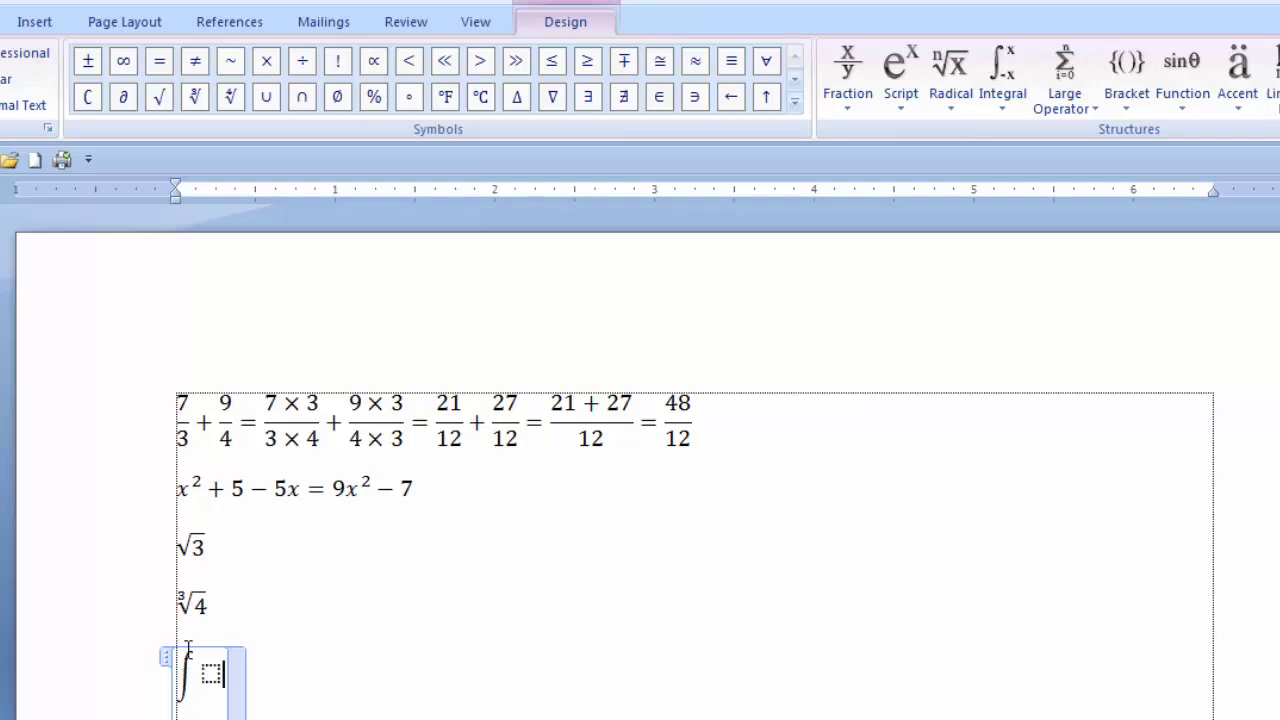
pyautogui.click(209, 672)
pyautogui.write('5')
pyautogui.click(317, 690)
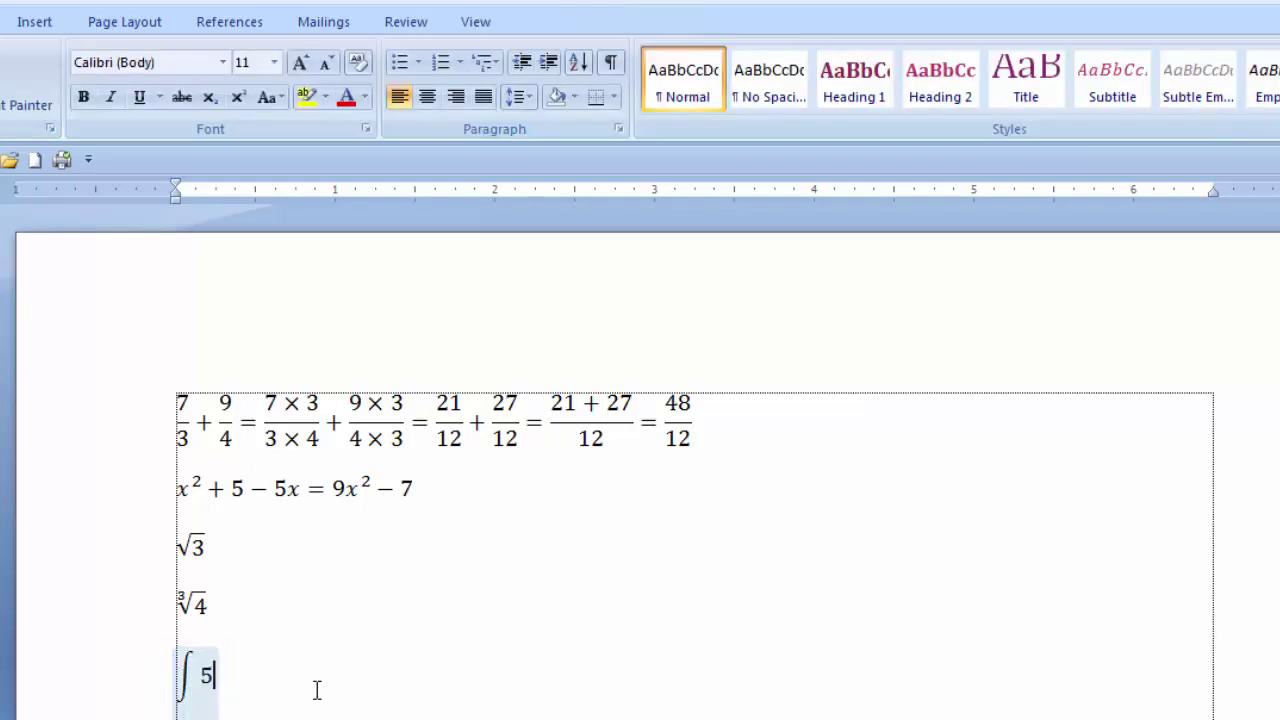
pyautogui.click(316, 692)
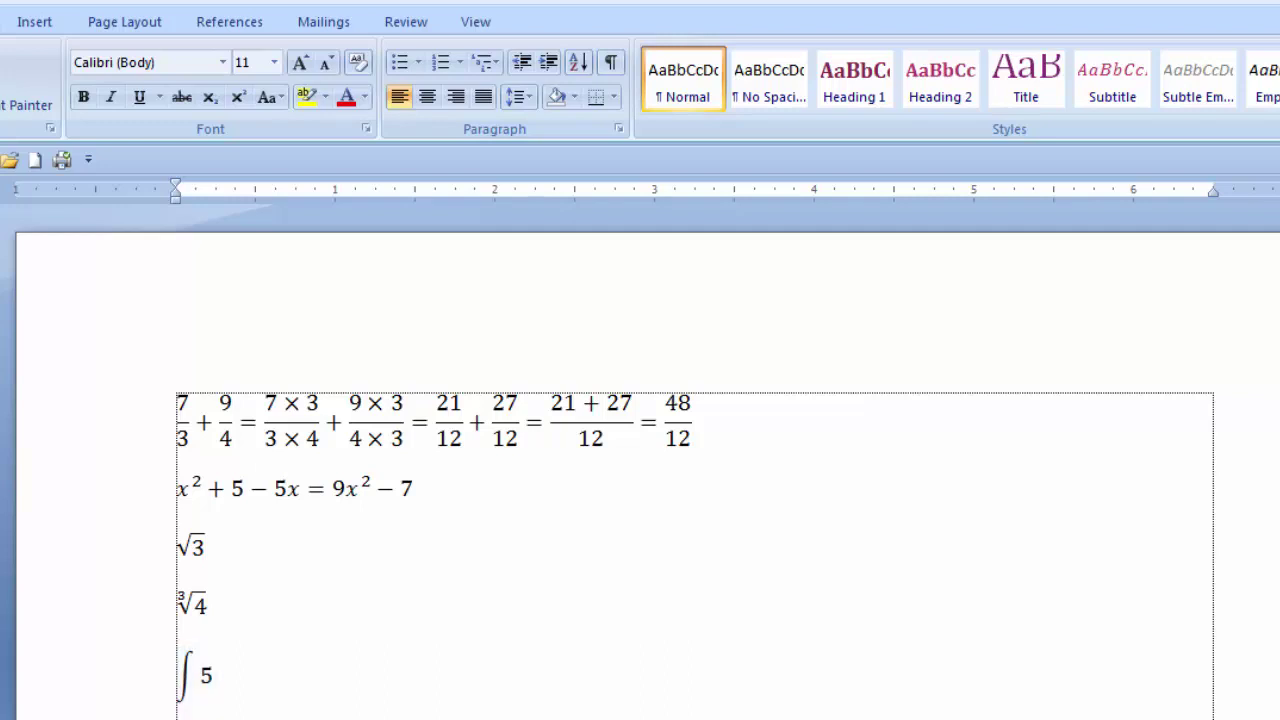
pyautogui.click(16, 22)
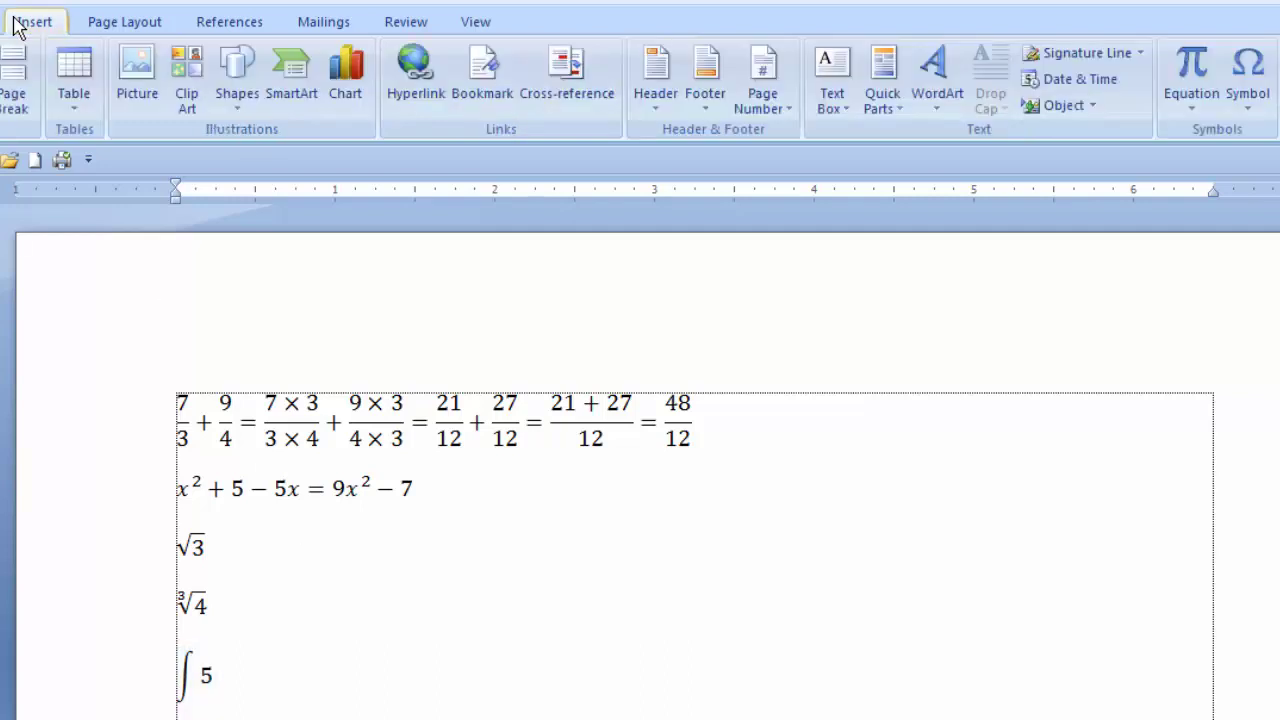
# Insert a new equation below ∫5 with round parentheses containing 7
pyautogui.click(1189, 70)
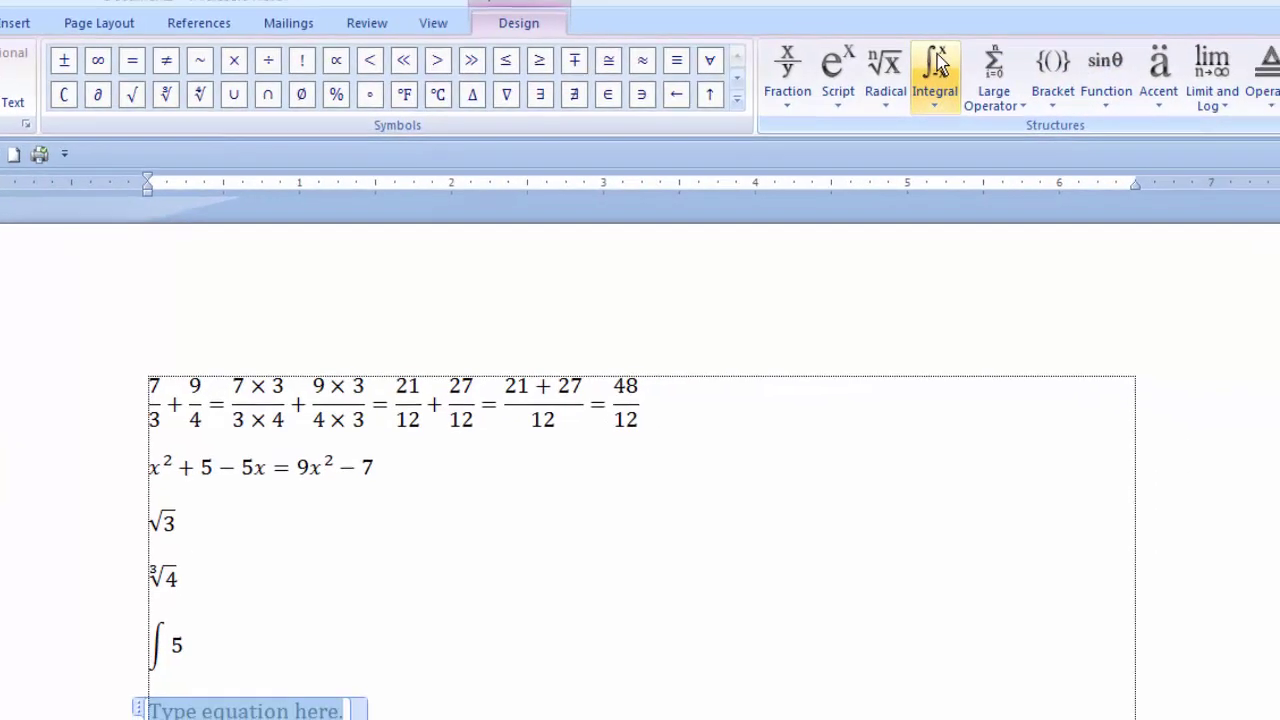
pyautogui.click(1002, 65)
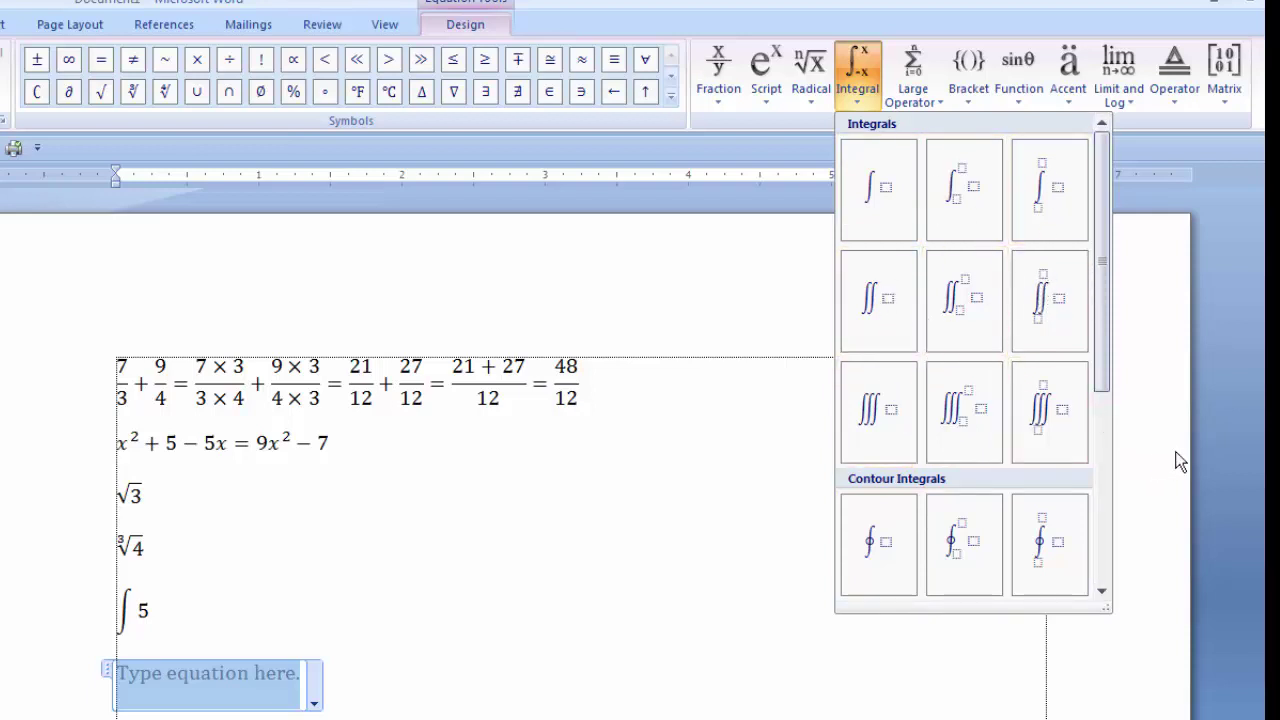
pyautogui.press('Escape')
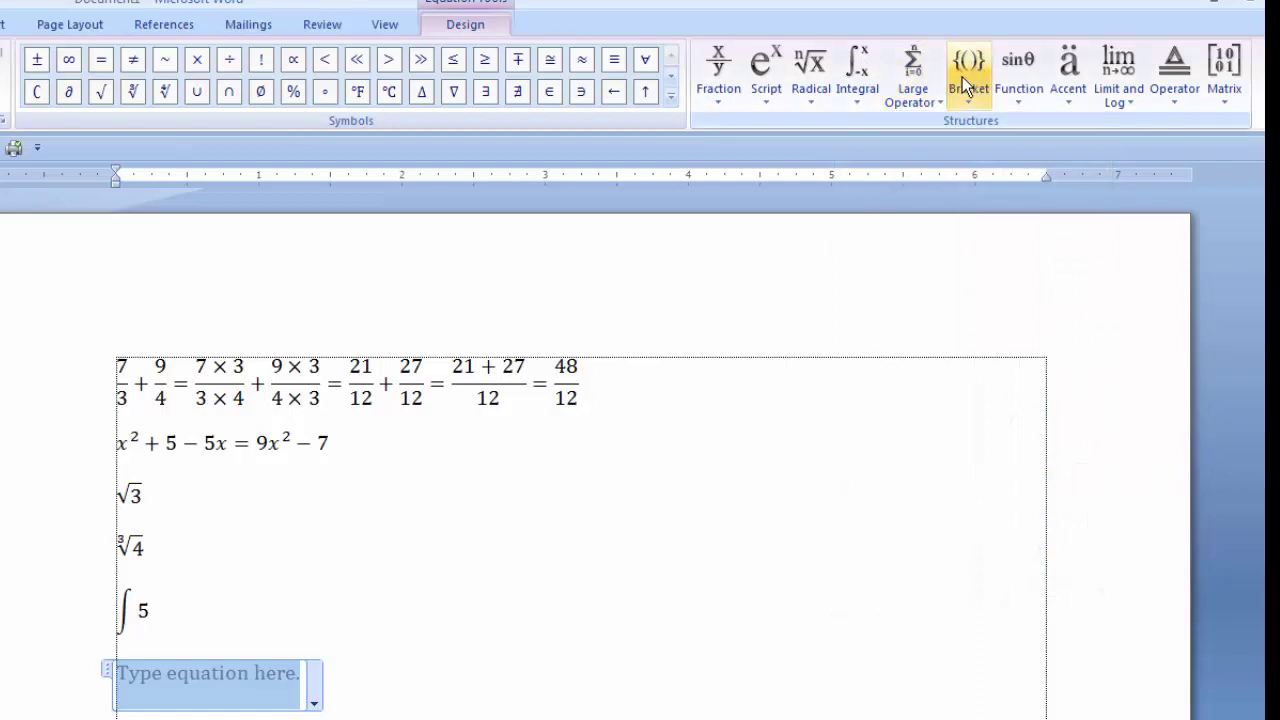
pyautogui.click(968, 72)
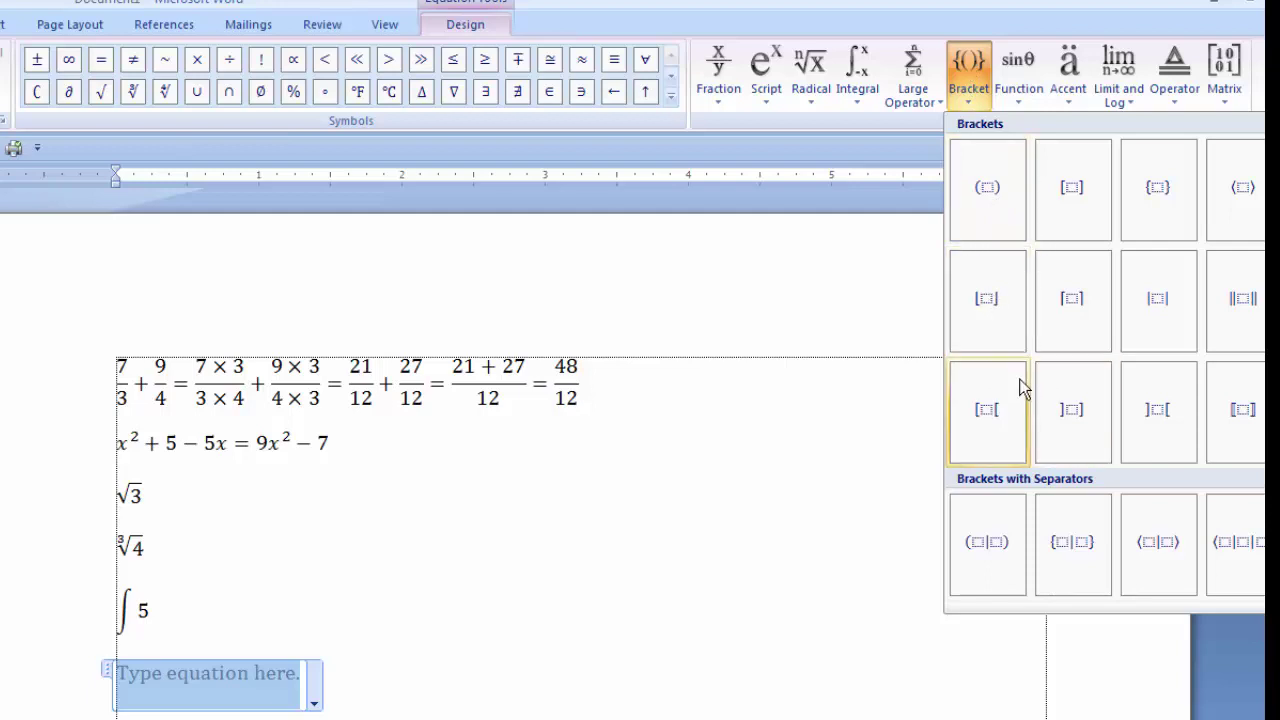
pyautogui.click(984, 186)
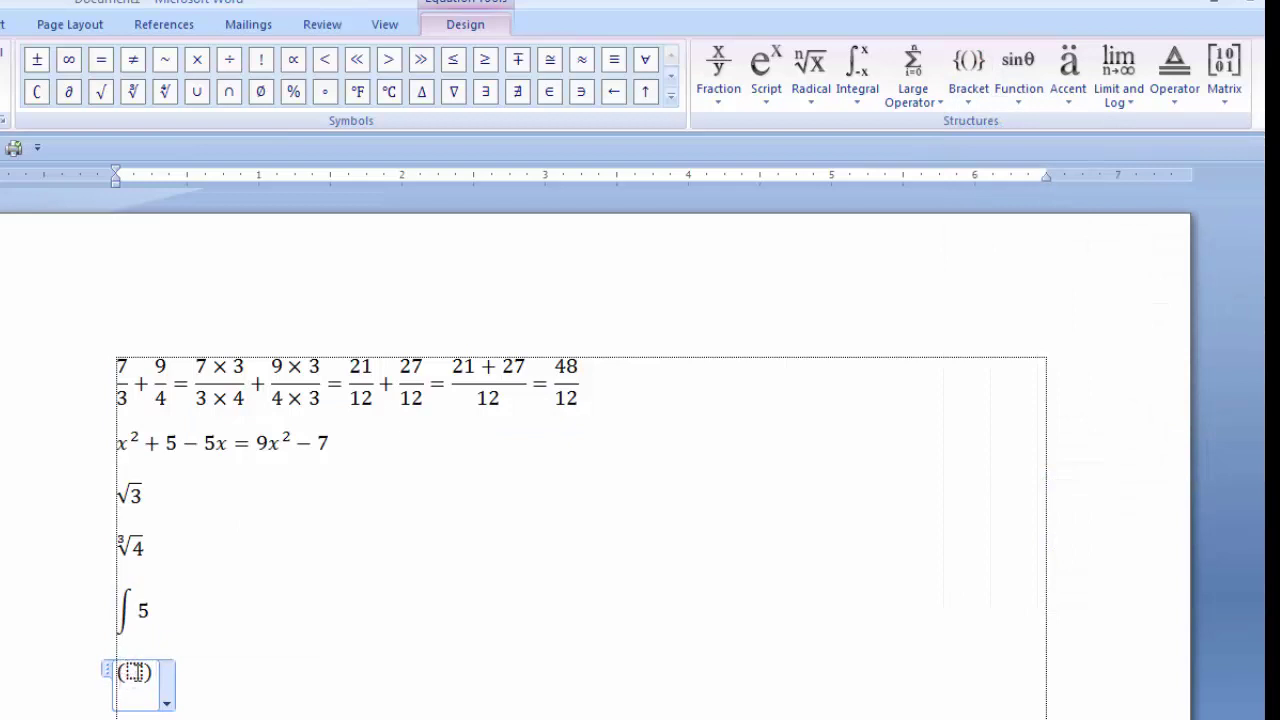
pyautogui.click(136, 671)
pyautogui.write('7')
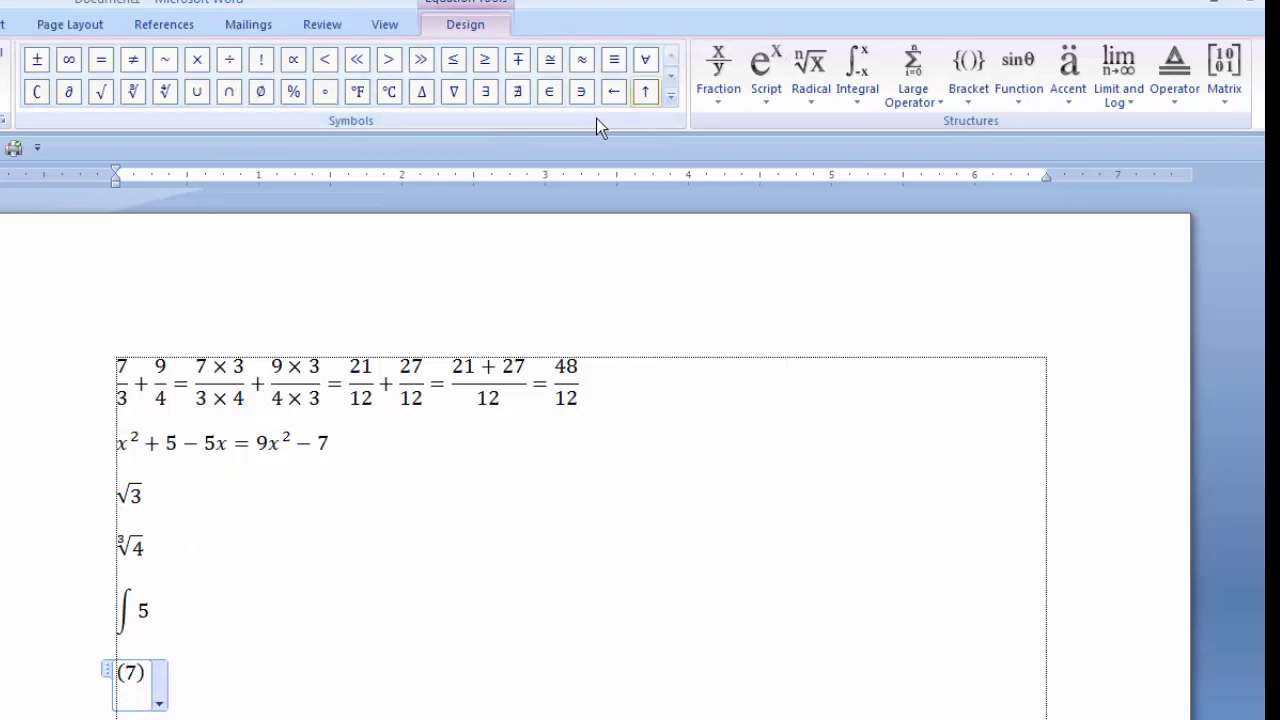
# Add a × multiplication sign after (7)
pyautogui.click(670, 95)
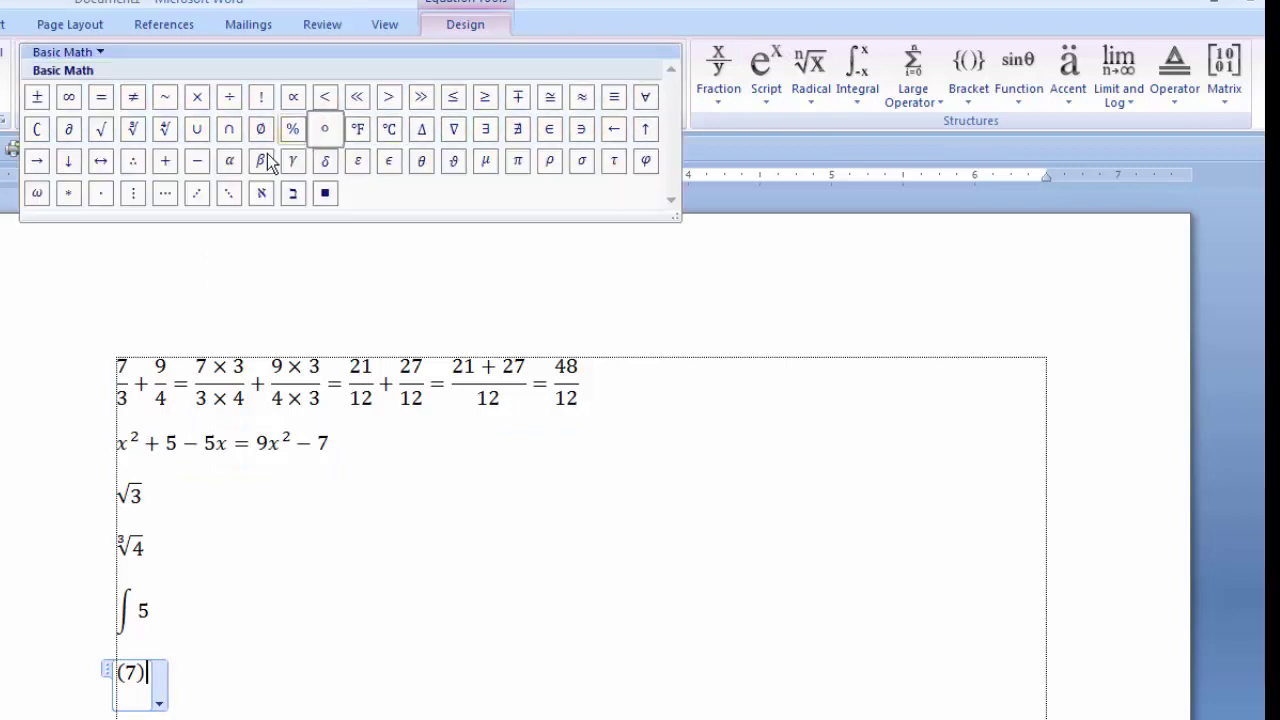
pyautogui.click(197, 96)
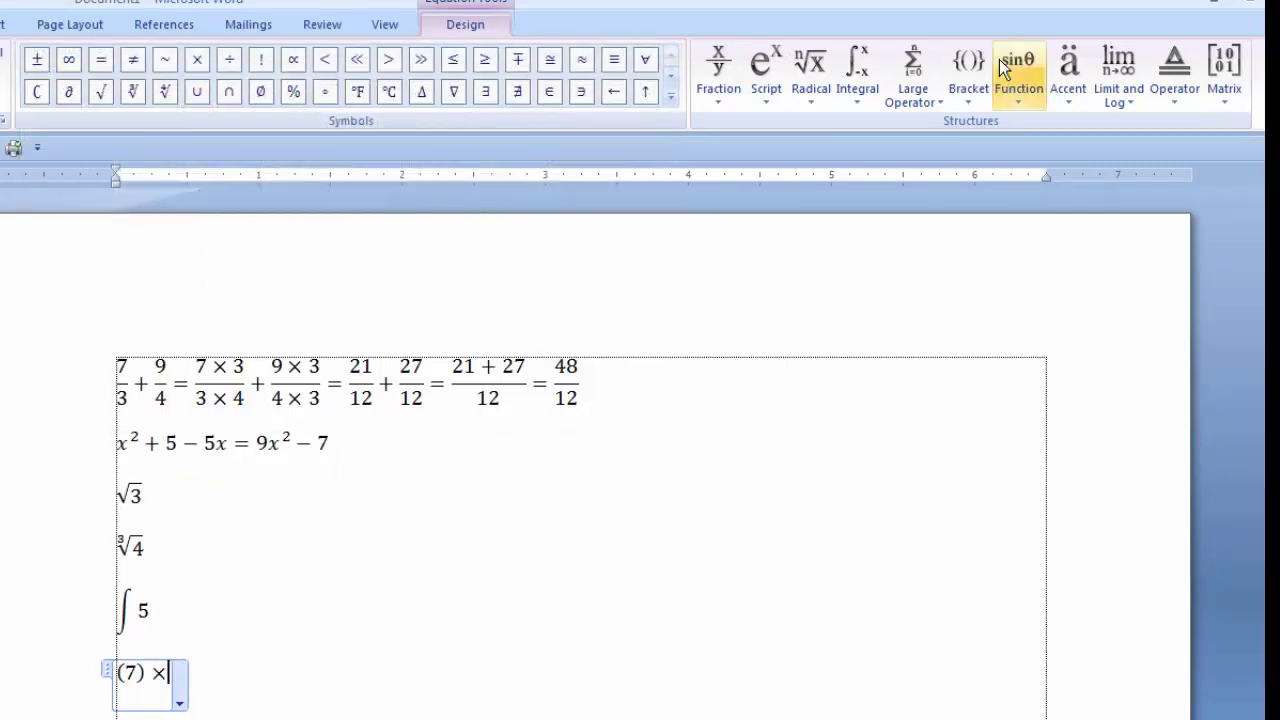
pyautogui.click(968, 65)
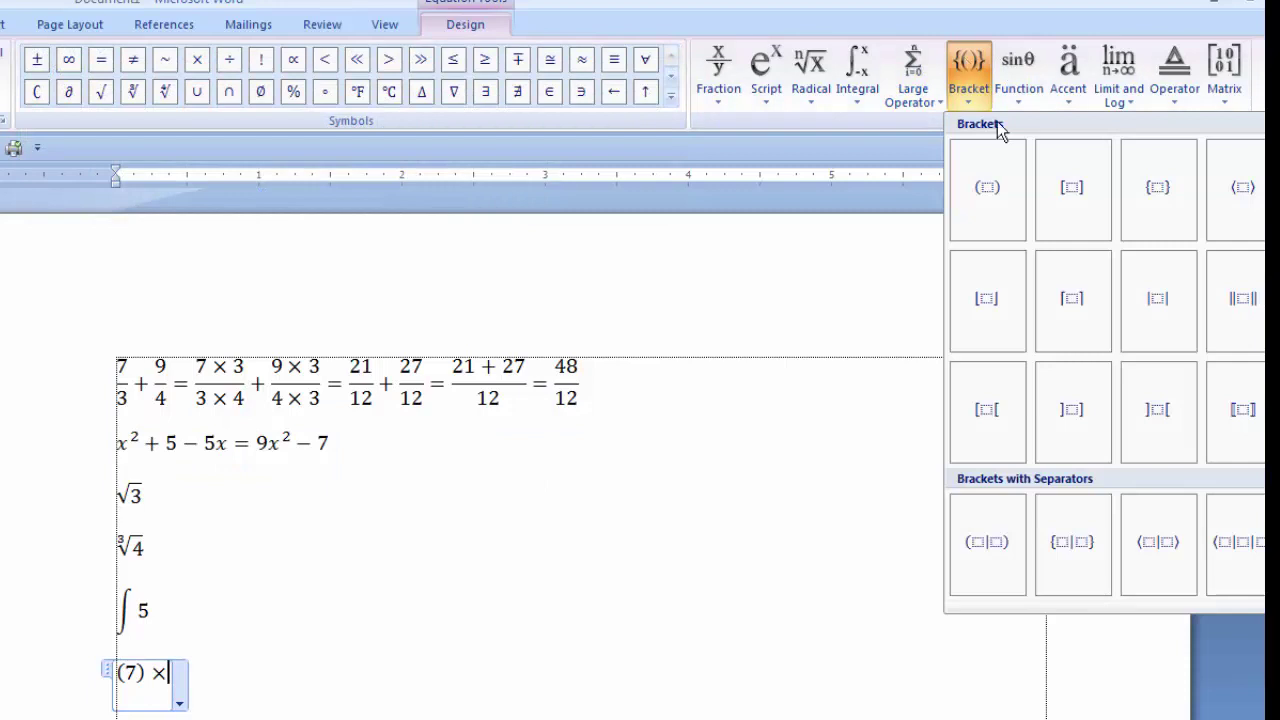
# Add round parentheses after × holding a stacked fraction, typing 4 and 7
pyautogui.click(988, 190)
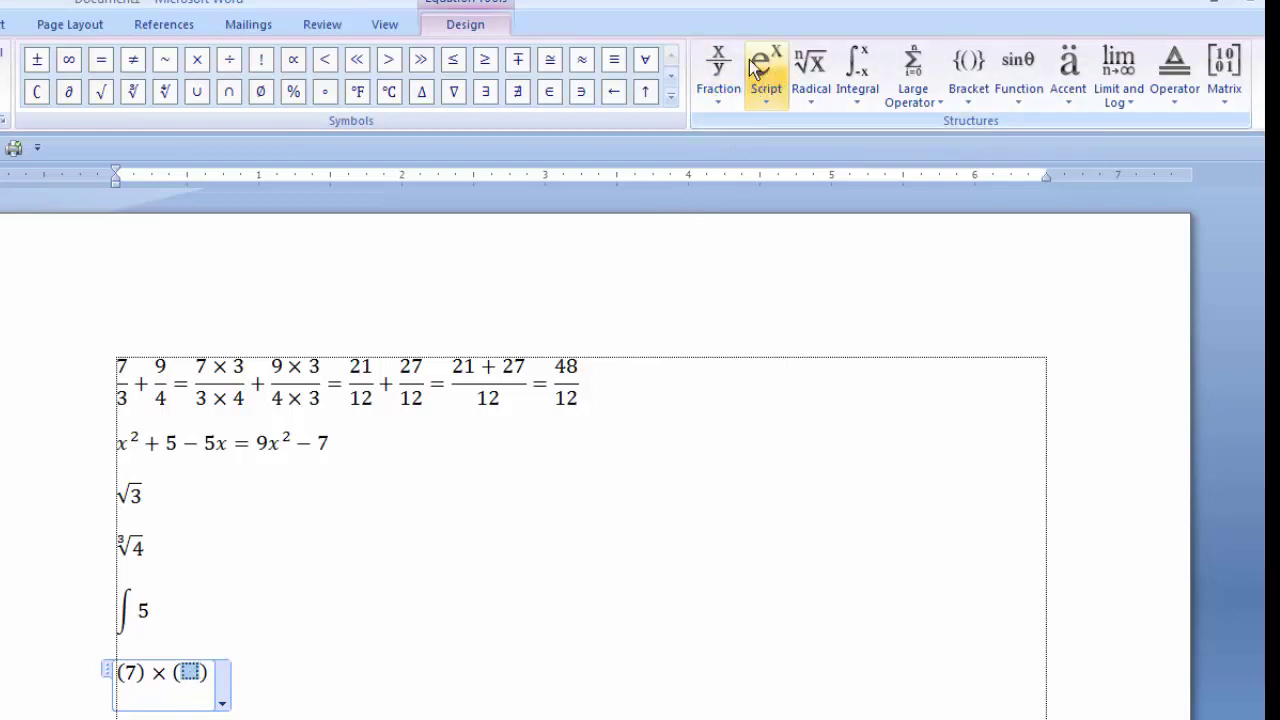
pyautogui.click(720, 70)
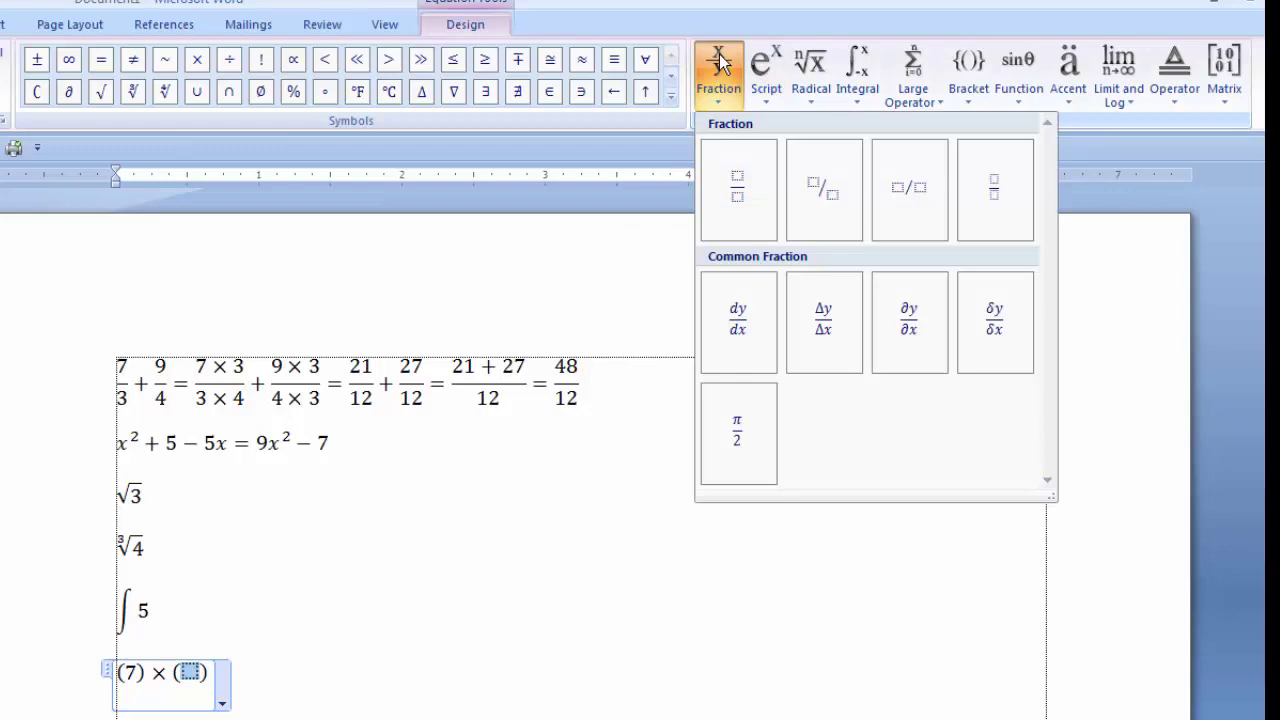
pyautogui.click(736, 182)
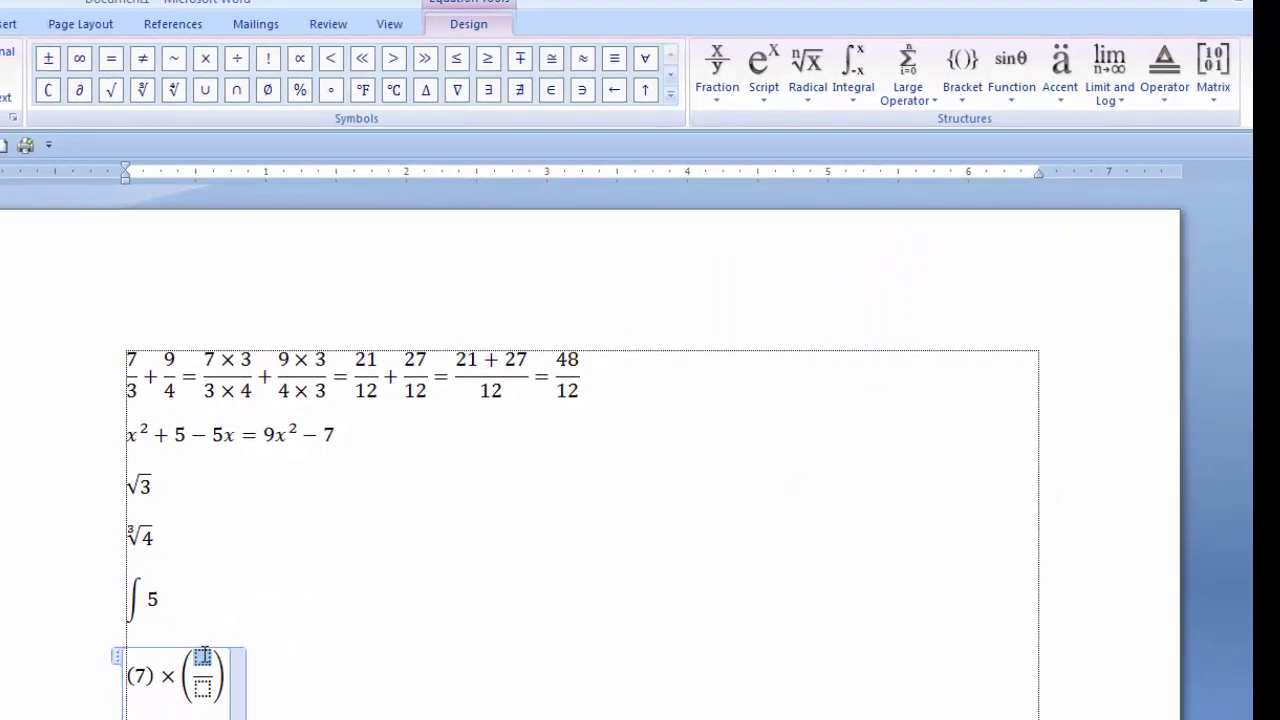
pyautogui.write('4 ')
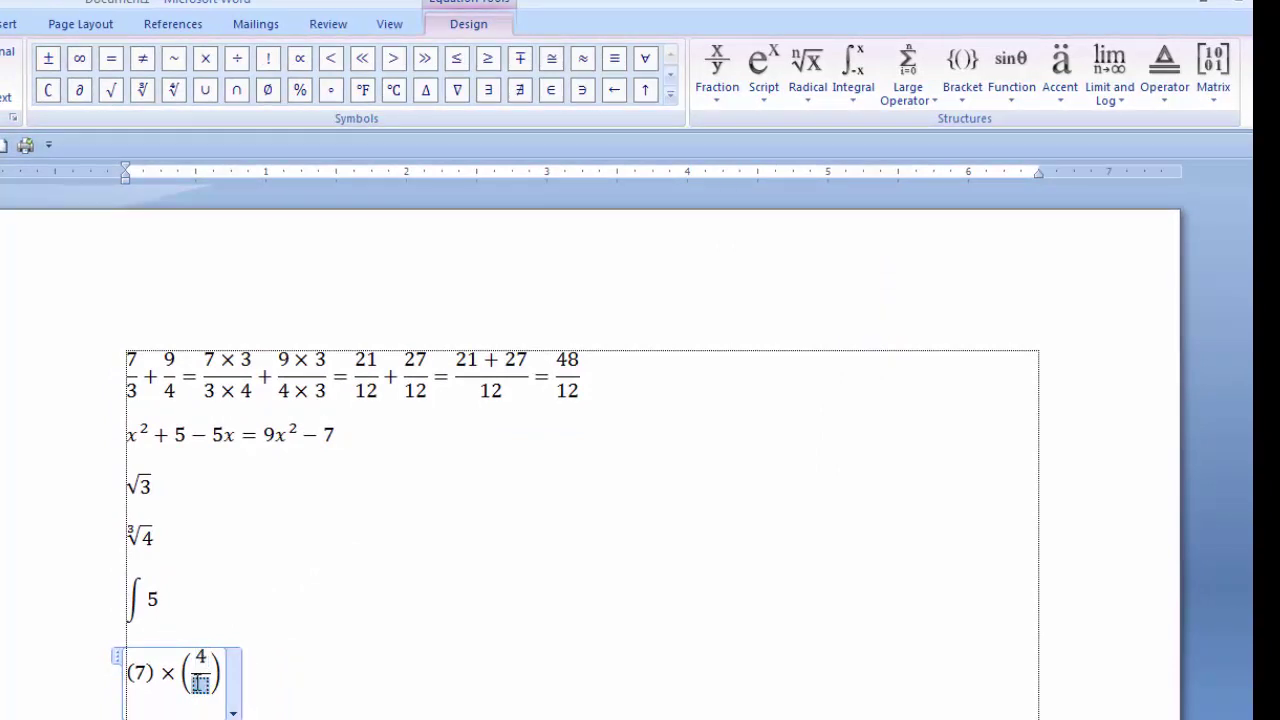
pyautogui.write('7')
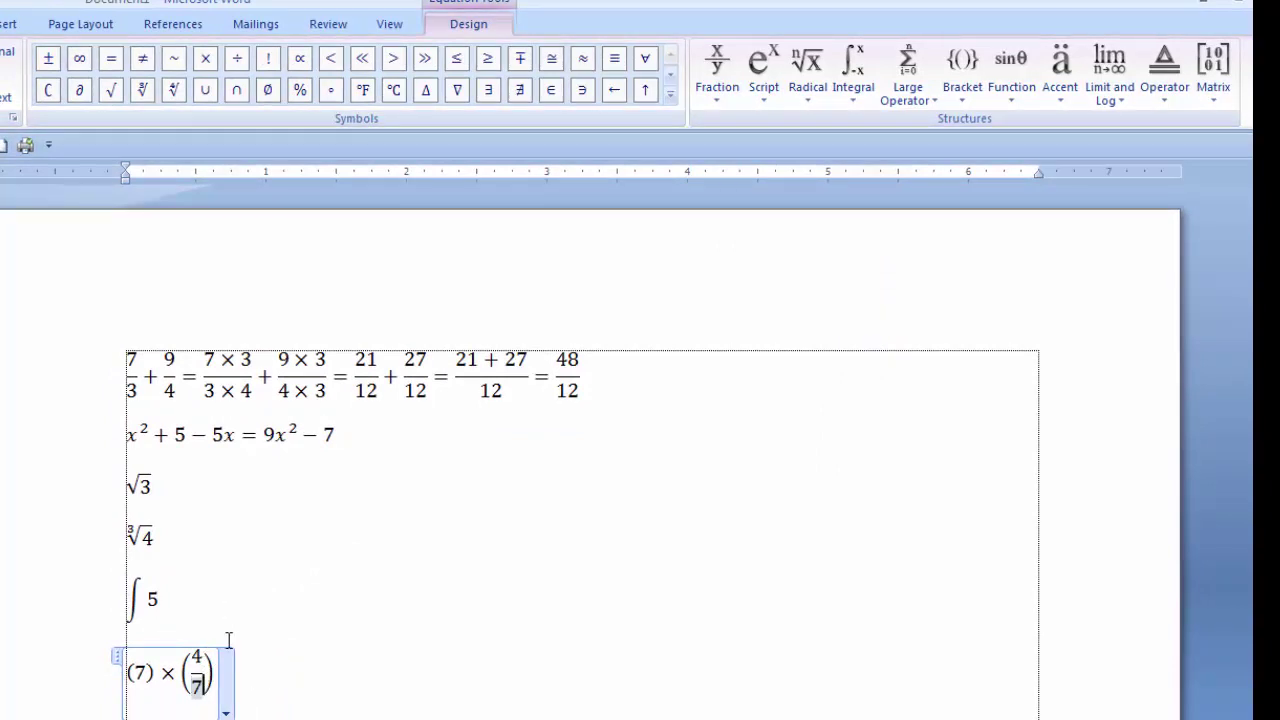